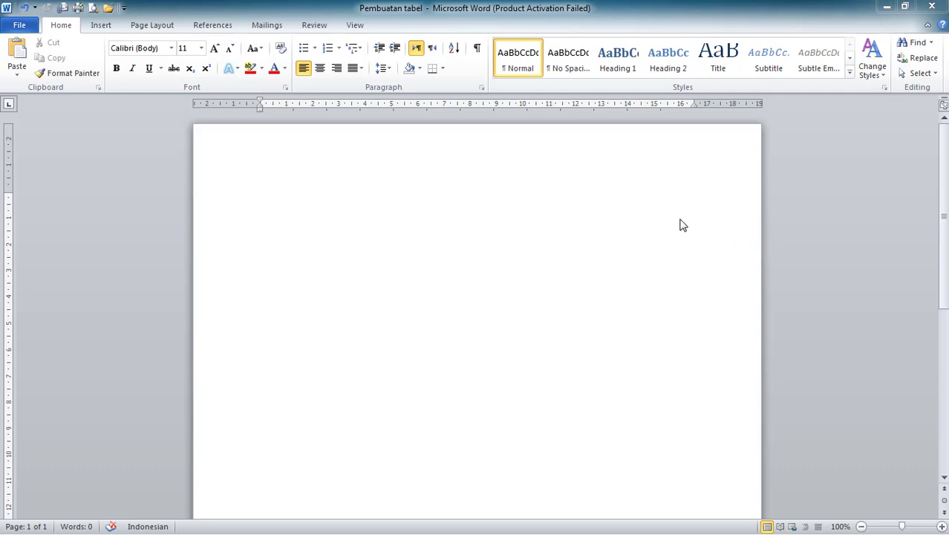
Insert a table with two columns and one row at the start of the blank document.
{"action": "left_click", "coordinate": [96, 25]}
{"action": "left_click", "coordinate": [108, 76]}
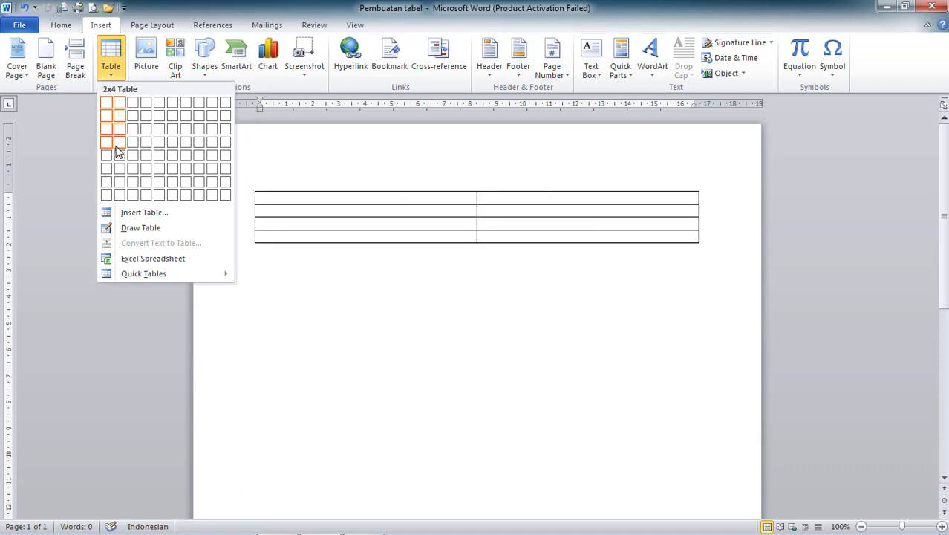
{"action": "left_click", "coordinate": [120, 105]}
{"action": "left_click", "coordinate": [60, 28]}
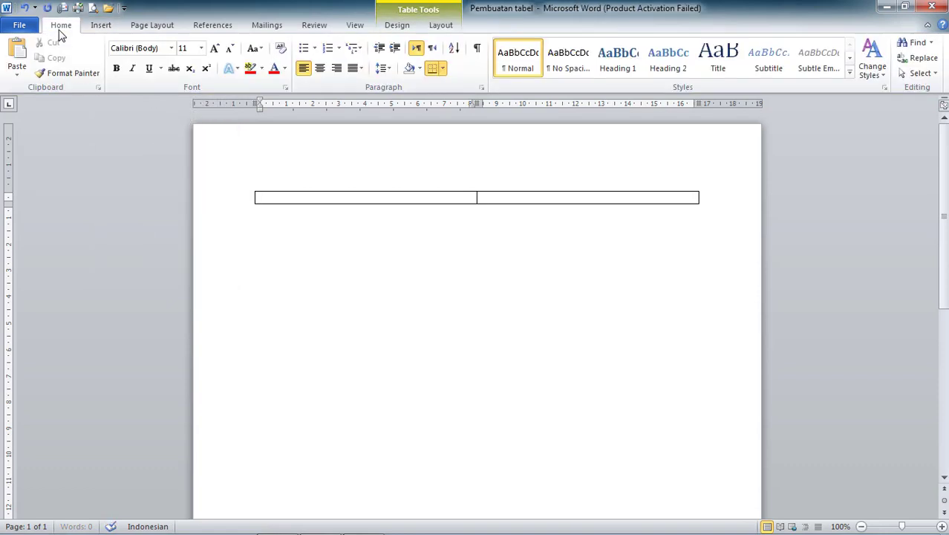
Delete the two-column table so that the page is empty.
{"action": "left_click", "coordinate": [101, 26]}
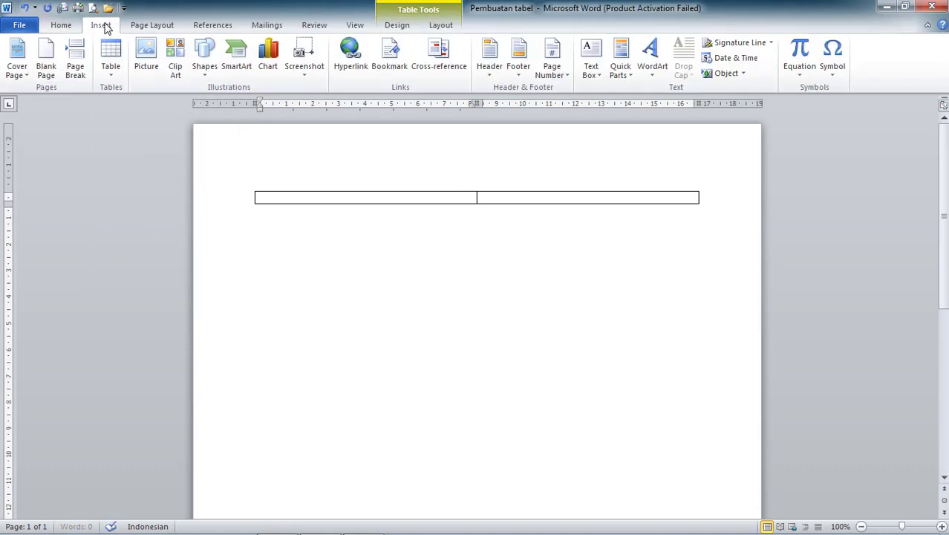
{"action": "left_click", "coordinate": [108, 81]}
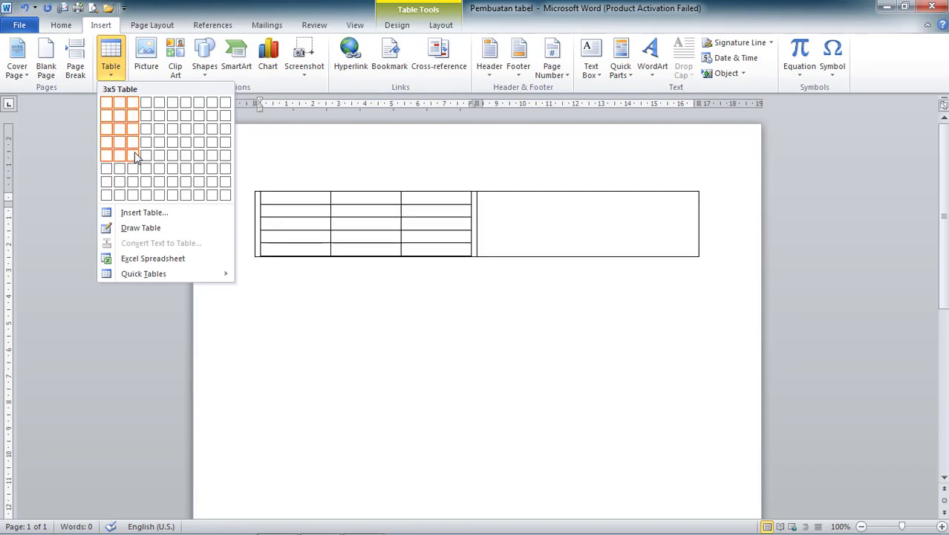
{"action": "left_click", "coordinate": [342, 153]}
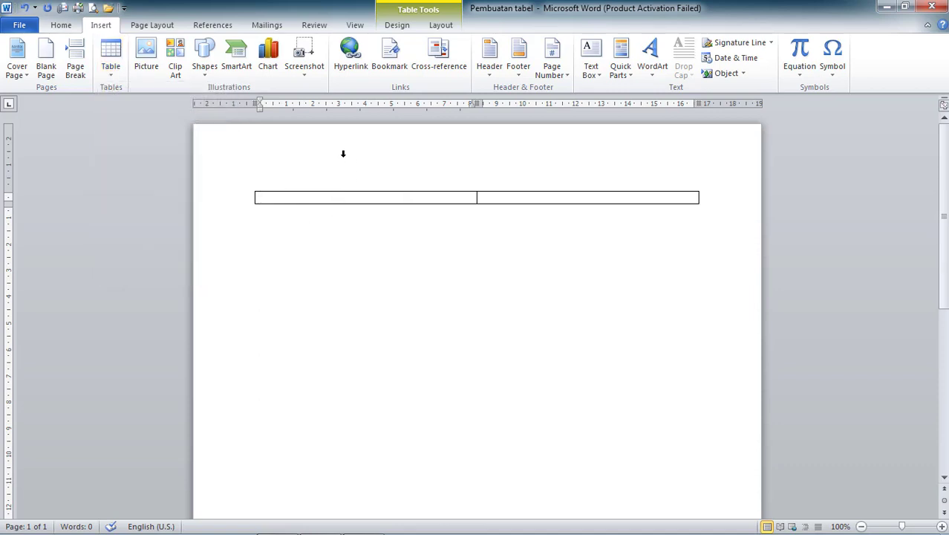
{"action": "left_click", "coordinate": [343, 153]}
{"action": "key", "text": "ctrl+a"}
{"action": "key", "text": "Delete"}
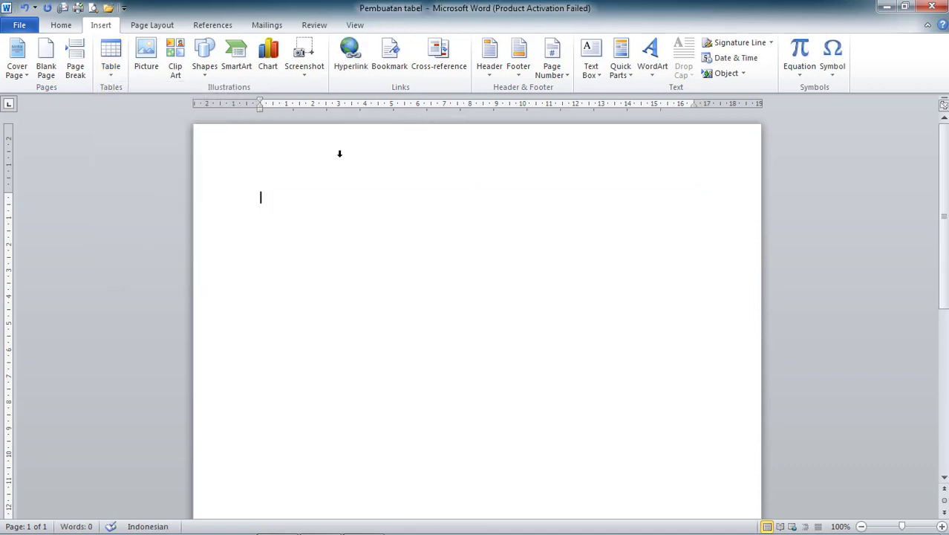
Insert a two-column, one-row table and enter a person's name in its first cell.
{"action": "left_click", "coordinate": [108, 78]}
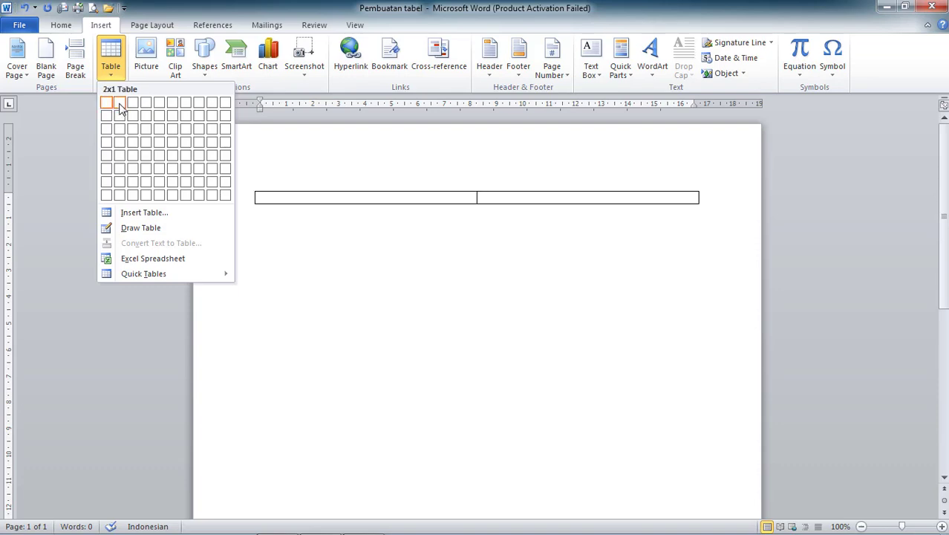
{"action": "left_click", "coordinate": [121, 109]}
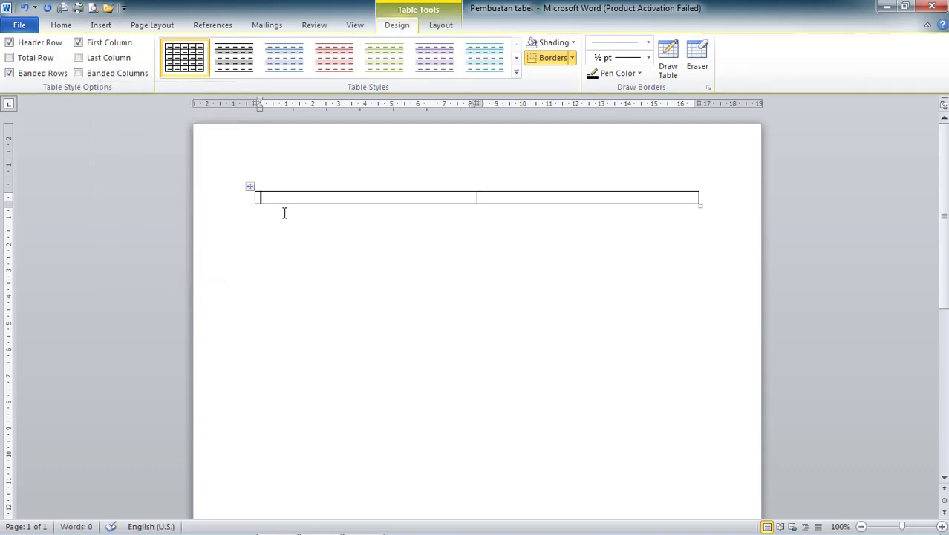
{"action": "type", "text": "Rahmadani"}
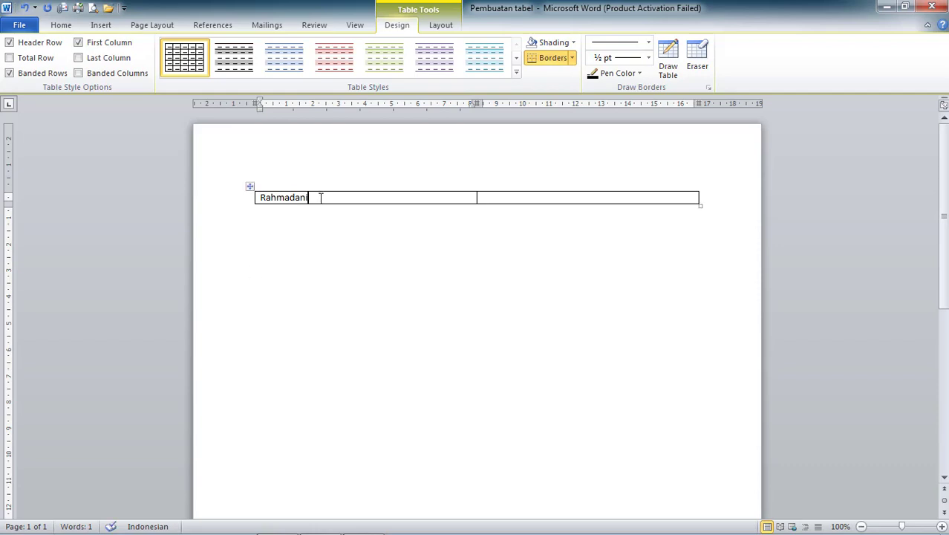
Delete the entire document content, including the table and the name in it.
{"action": "left_click_drag", "start_coordinate": [319, 198], "coordinate": [257, 191]}
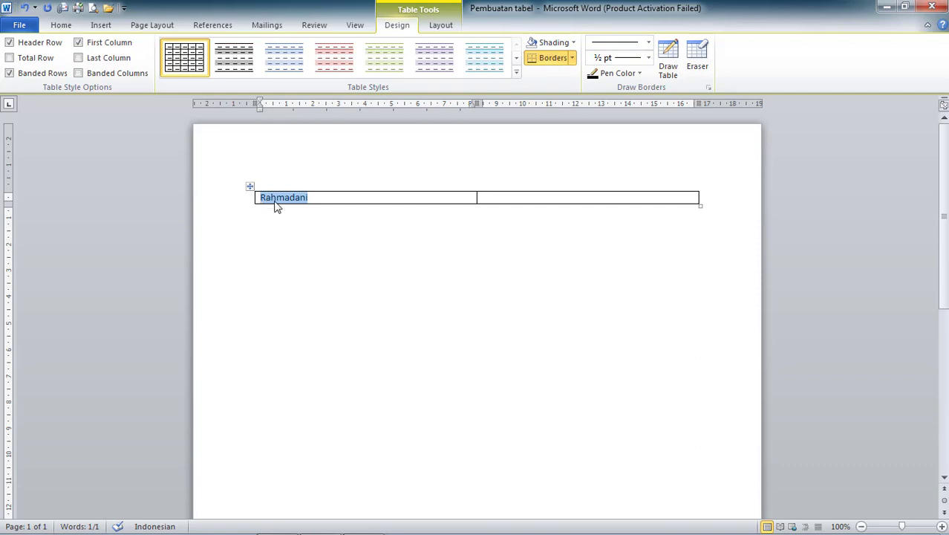
{"action": "key", "text": "ctrl+a"}
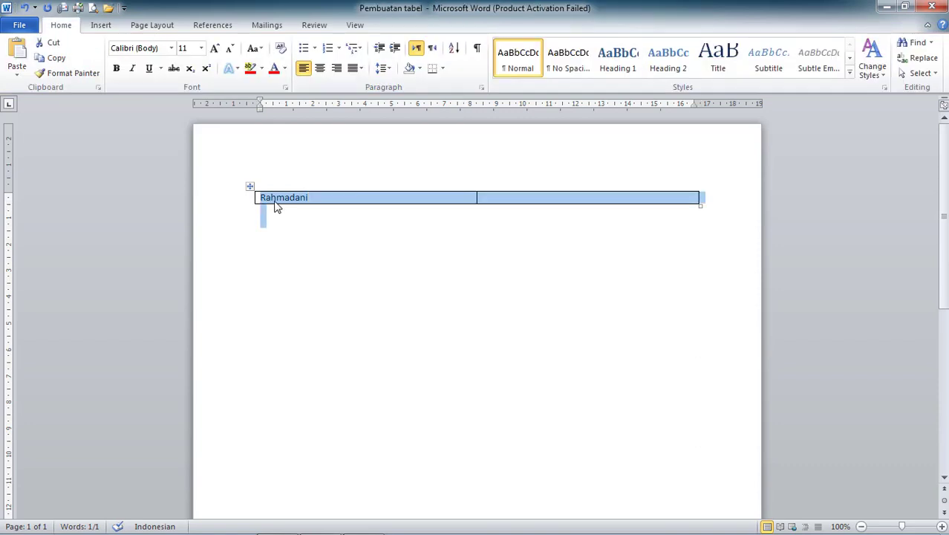
{"action": "key", "text": "Delete"}
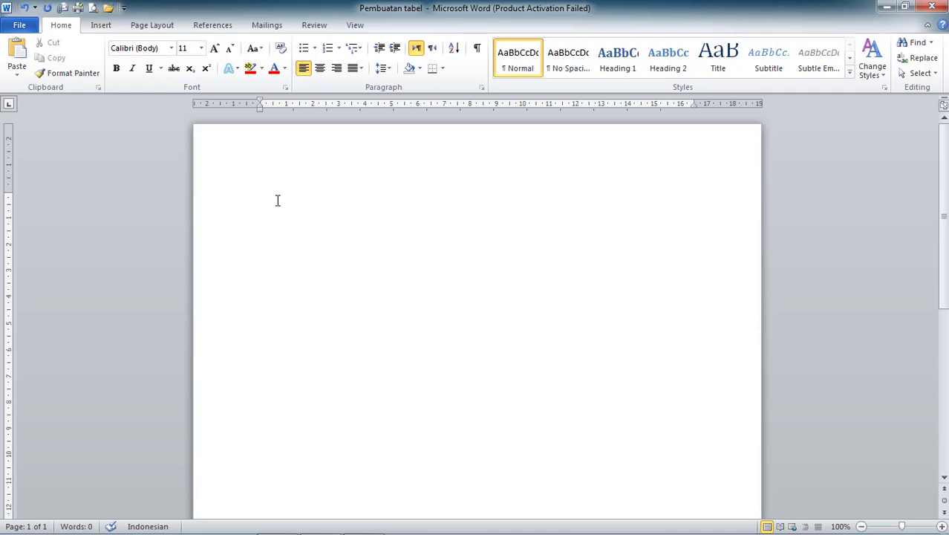
Insert a table by specifying its dimensions as 4 columns and 2 rows.
{"action": "left_click", "coordinate": [100, 25]}
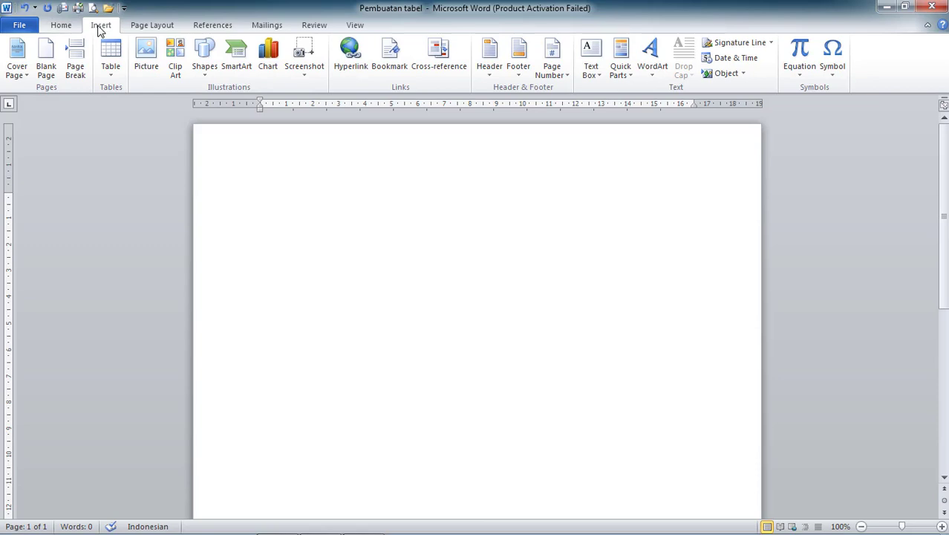
{"action": "left_click", "coordinate": [111, 76]}
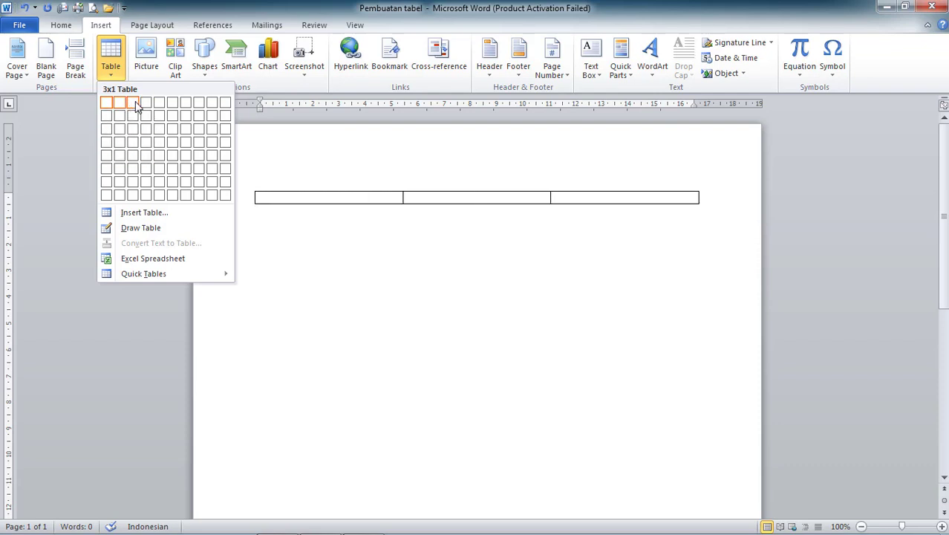
{"action": "left_click", "coordinate": [121, 213]}
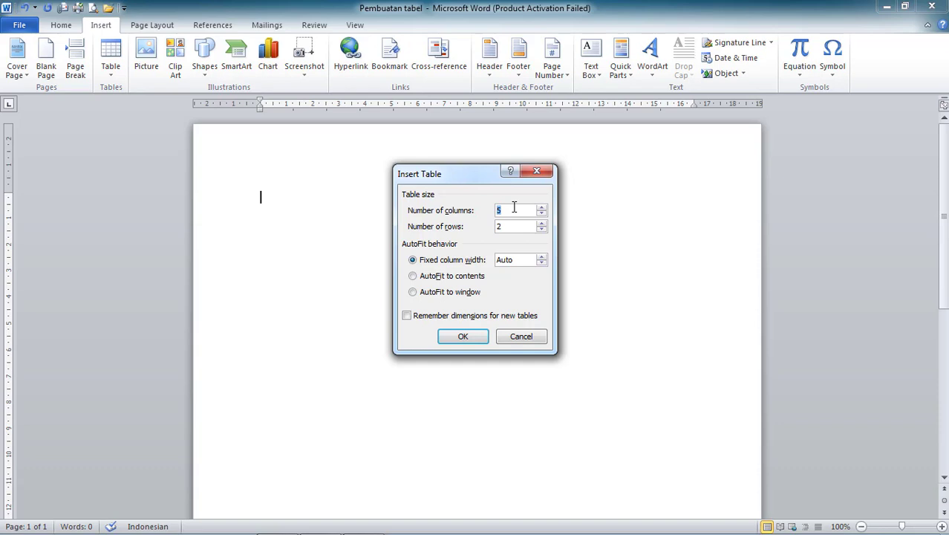
{"action": "type", "text": "4"}
{"action": "left_click", "coordinate": [502, 227]}
{"action": "left_click", "coordinate": [463, 335]}
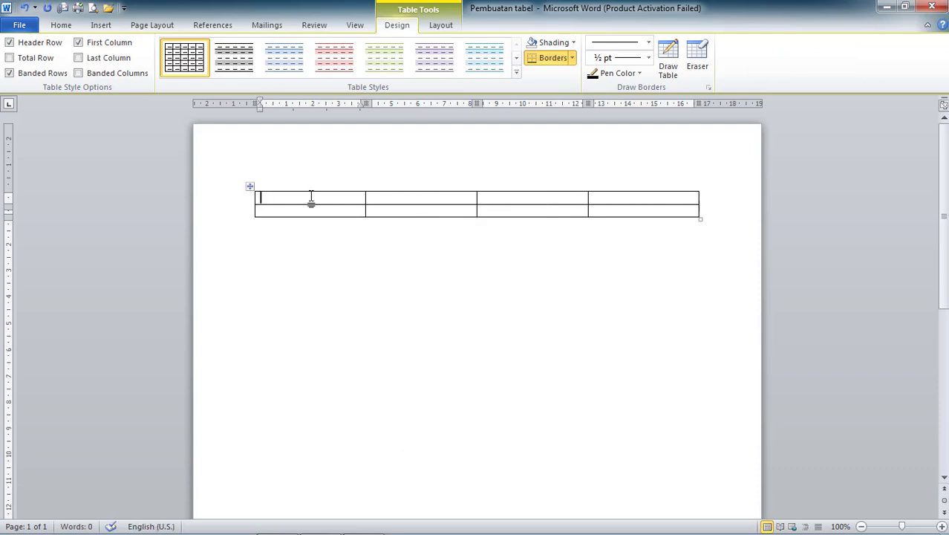
Select the first row's cells to check the table, then undo the table insertion.
{"action": "left_click_drag", "start_coordinate": [316, 200], "coordinate": [619, 194]}
{"action": "left_click", "coordinate": [307, 198]}
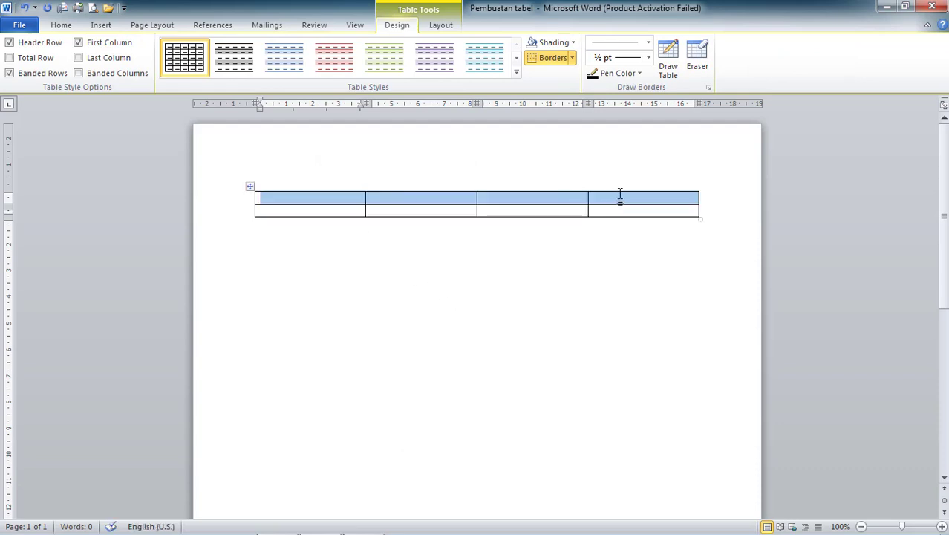
{"action": "left_click_drag", "start_coordinate": [407, 205], "coordinate": [406, 206]}
{"action": "left_click", "coordinate": [402, 208]}
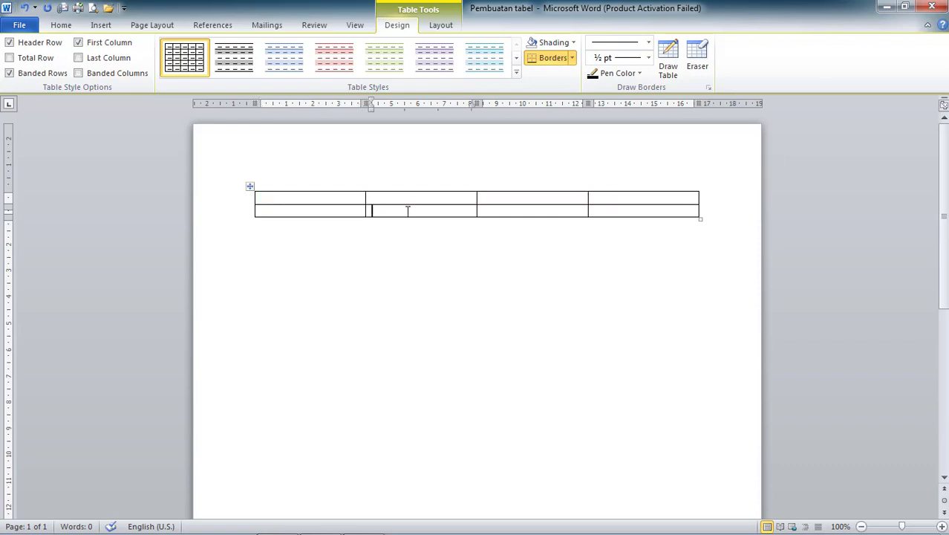
{"action": "key", "text": "ctrl+z"}
Insert a table with four columns and two rows using the table size grid.
{"action": "left_click", "coordinate": [101, 24]}
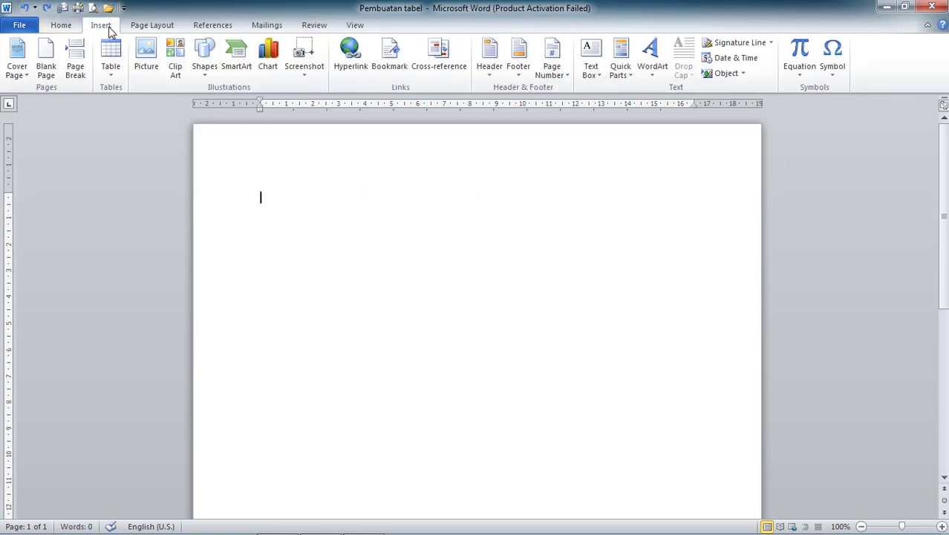
{"action": "left_click", "coordinate": [113, 74]}
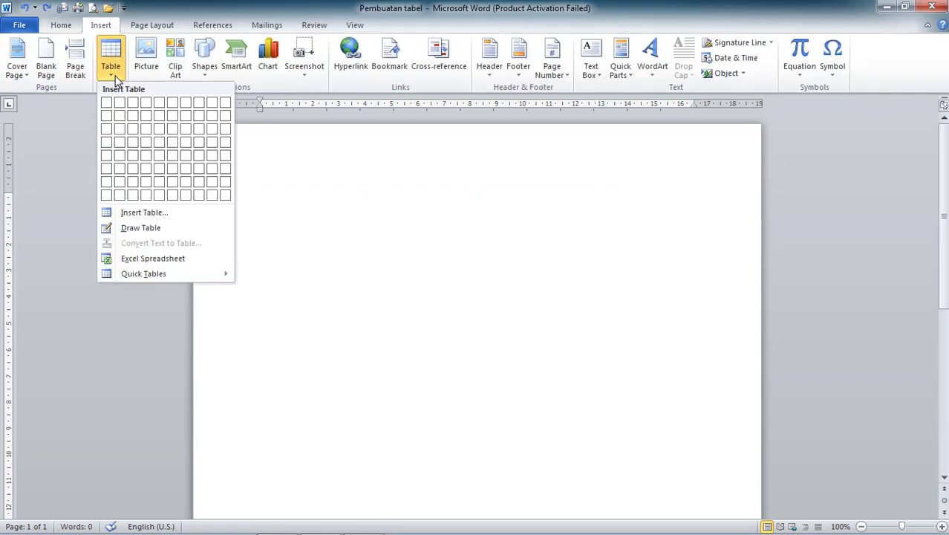
{"action": "left_click", "coordinate": [146, 118]}
{"action": "left_click", "coordinate": [98, 27]}
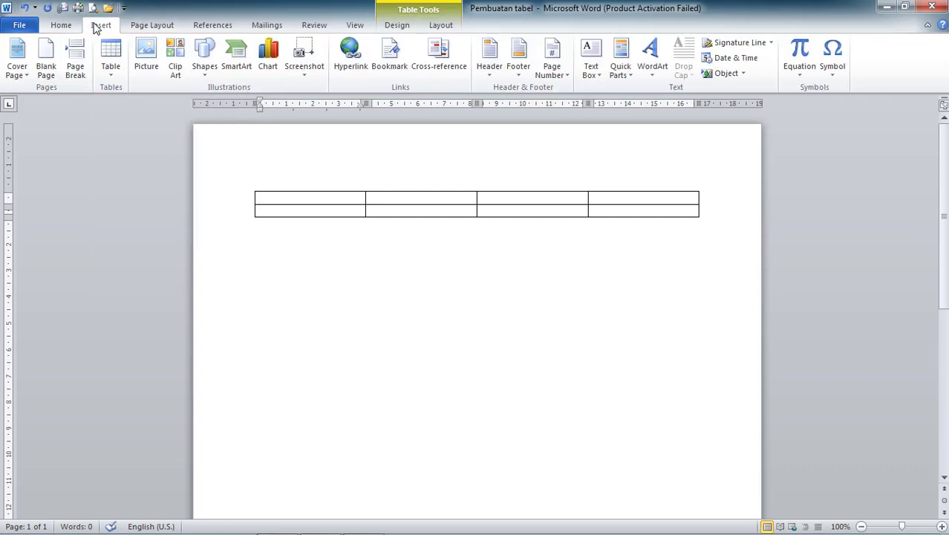
{"action": "left_click", "coordinate": [110, 58]}
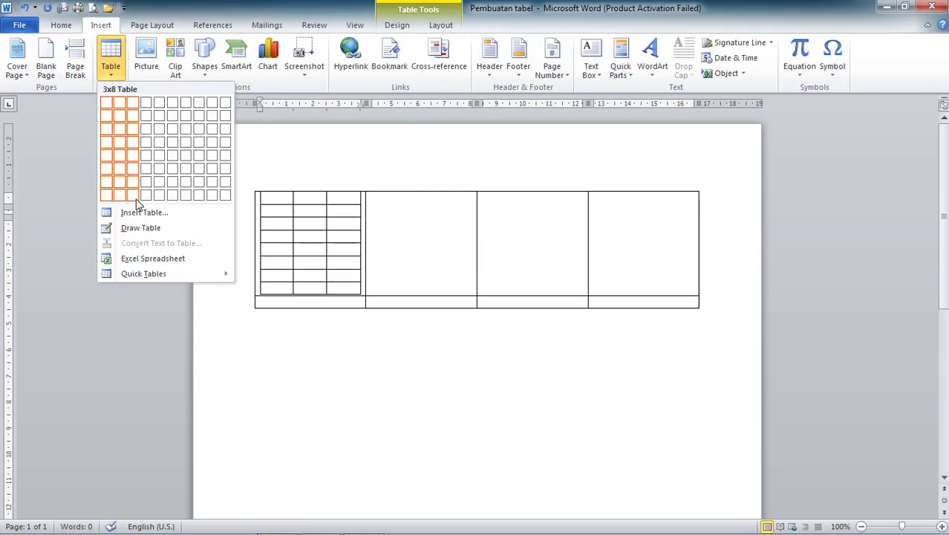
{"action": "left_click", "coordinate": [97, 27]}
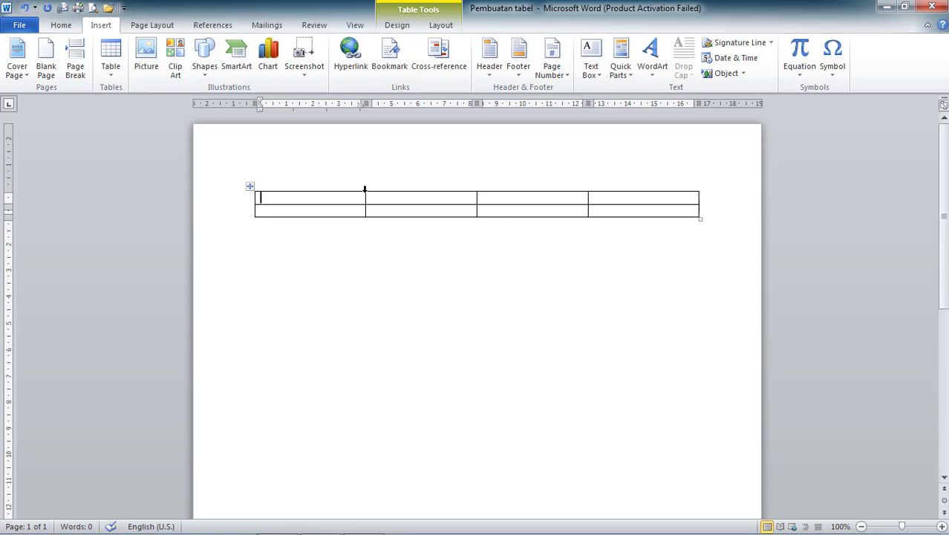
Fill the table's first row with the headings No, Nama, Kelas and Umur.
{"action": "type", "text": "No"}
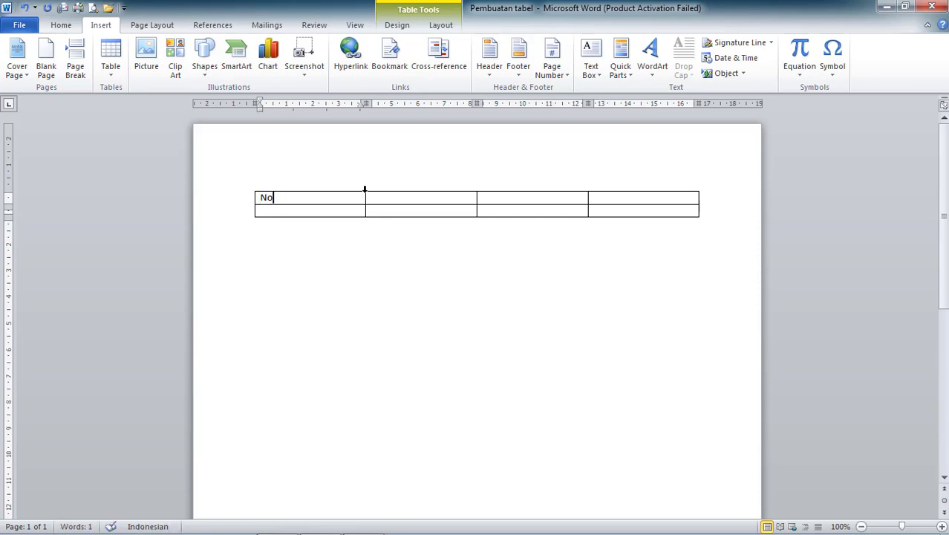
{"action": "key", "text": "Tab"}
{"action": "type", "text": "Nama"}
{"action": "key", "text": "Tab"}
{"action": "type", "text": "Kelas"}
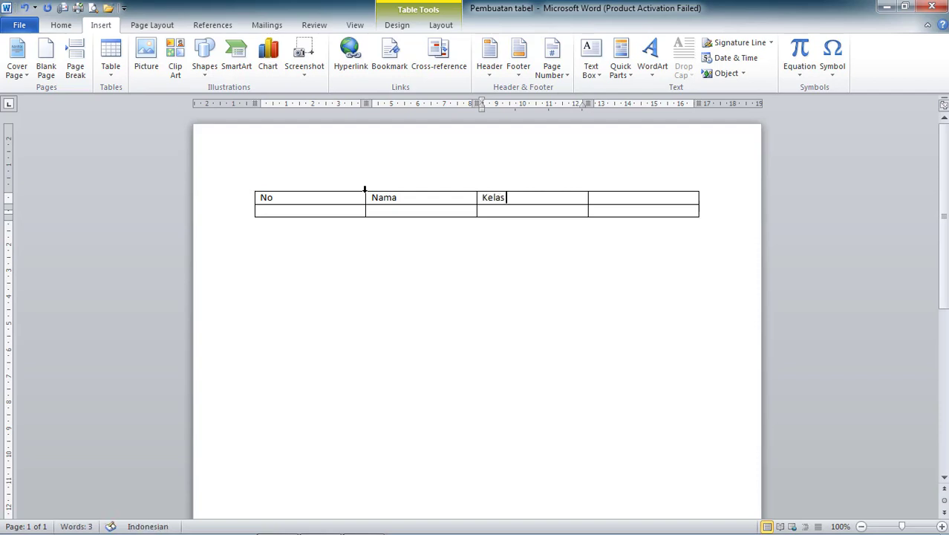
{"action": "key", "text": "Tab"}
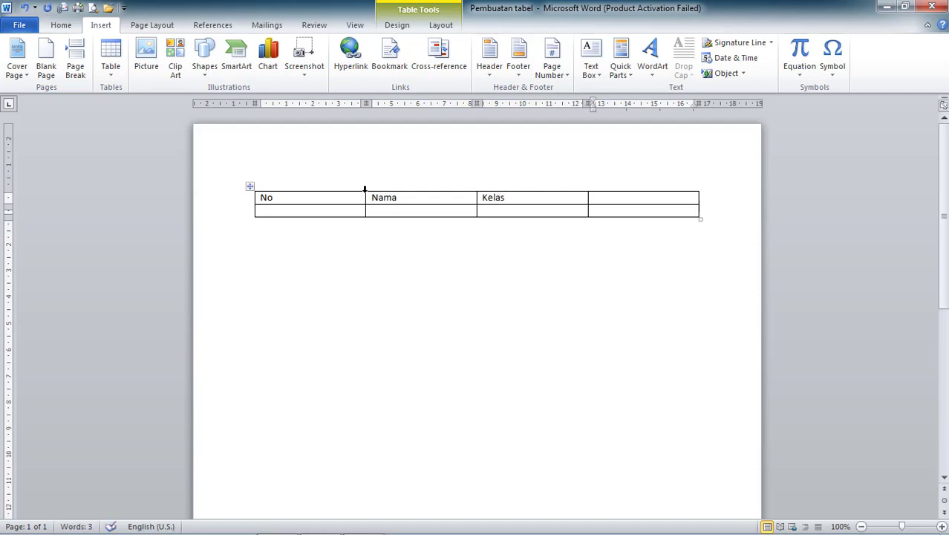
{"action": "type", "text": "Umur"}
Narrow the No column to about 1 cm and shift the Nama–Kelas and Kelas–Umur borders slightly left.
{"action": "left_click_drag", "start_coordinate": [364, 197], "coordinate": [279, 195]}
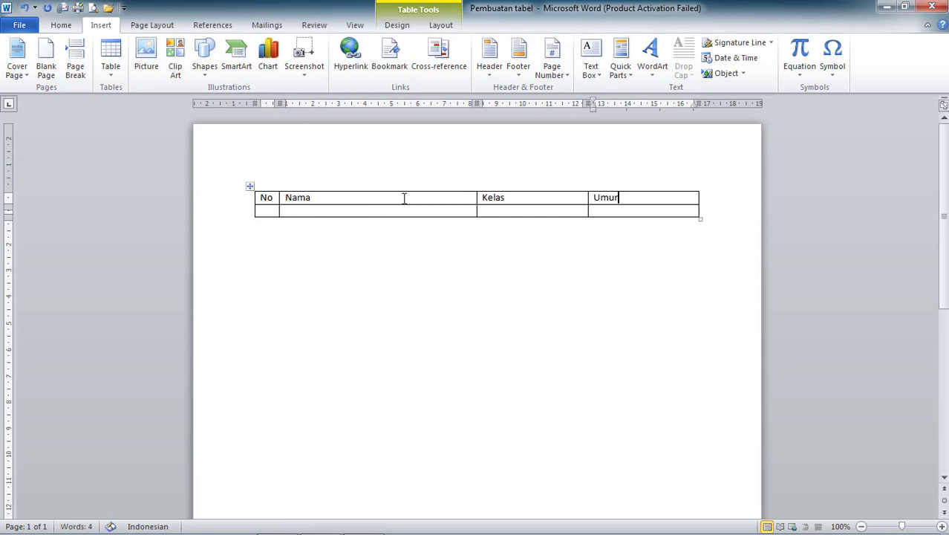
{"action": "left_click_drag", "start_coordinate": [476, 197], "coordinate": [458, 199]}
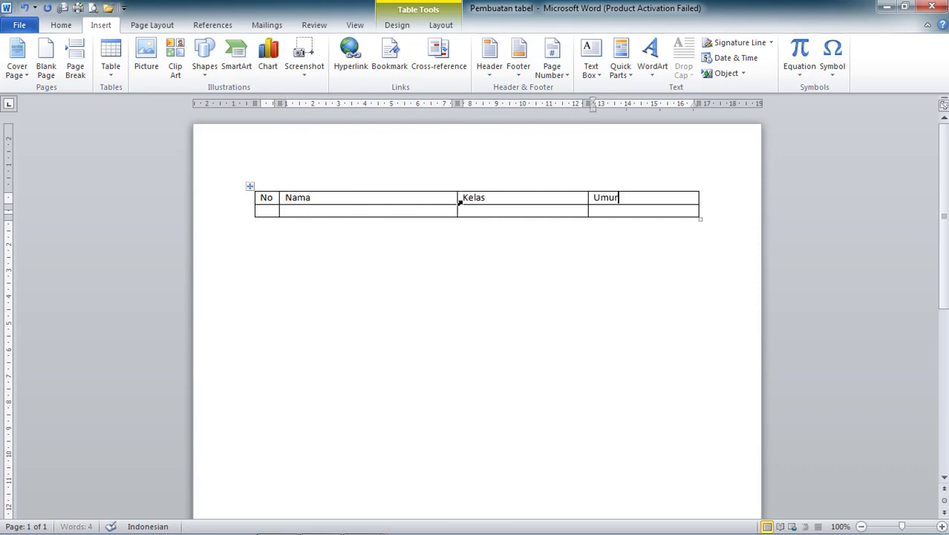
{"action": "left_click_drag", "start_coordinate": [588, 197], "coordinate": [575, 197]}
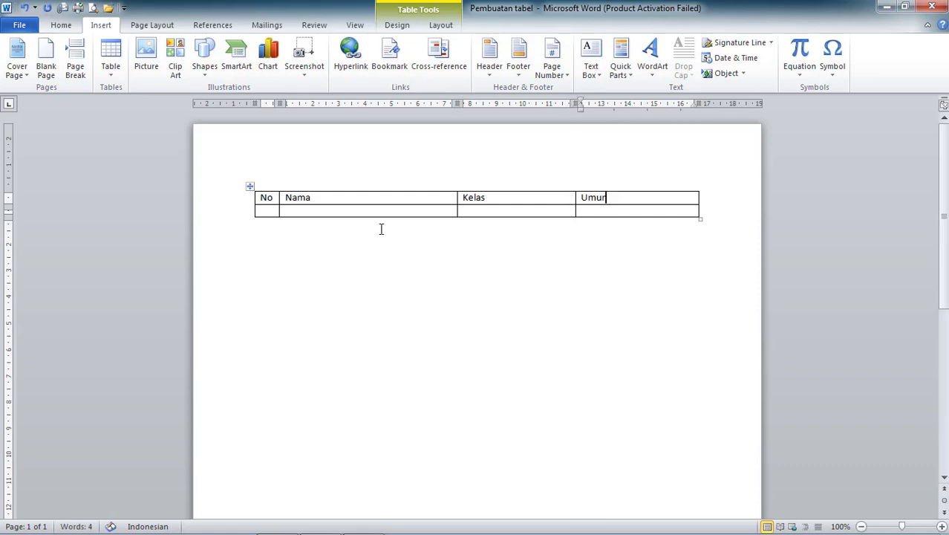
Insert a new row below the table's second row, starting from its Umur cell.
{"action": "left_click", "coordinate": [276, 210]}
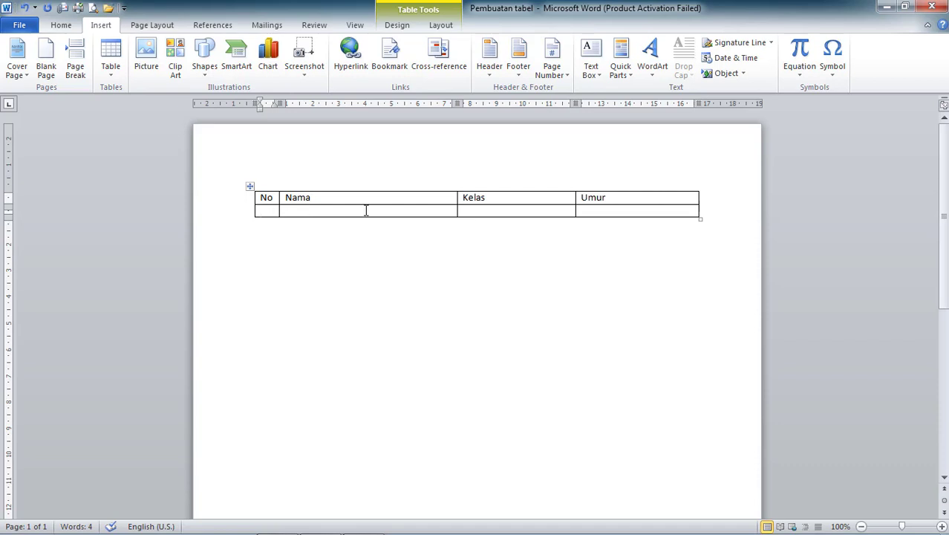
{"action": "left_click", "coordinate": [607, 209]}
{"action": "left_click", "coordinate": [529, 208]}
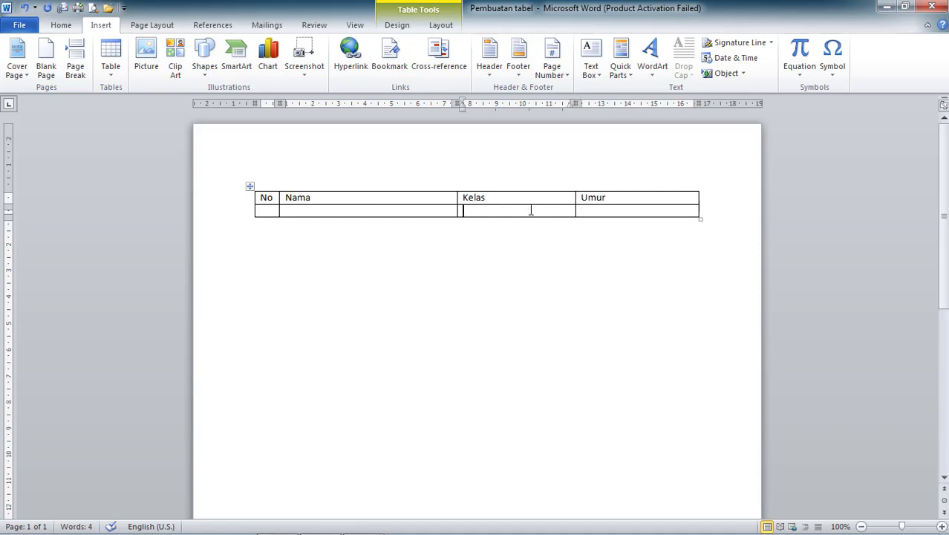
{"action": "left_click", "coordinate": [598, 213]}
{"action": "right_click", "coordinate": [598, 211]}
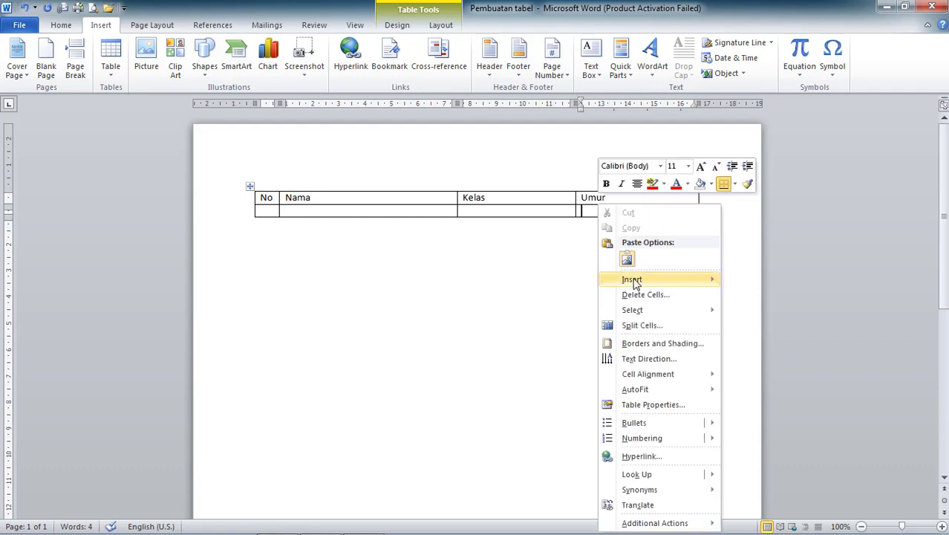
{"action": "mouse_move", "coordinate": [634, 284]}
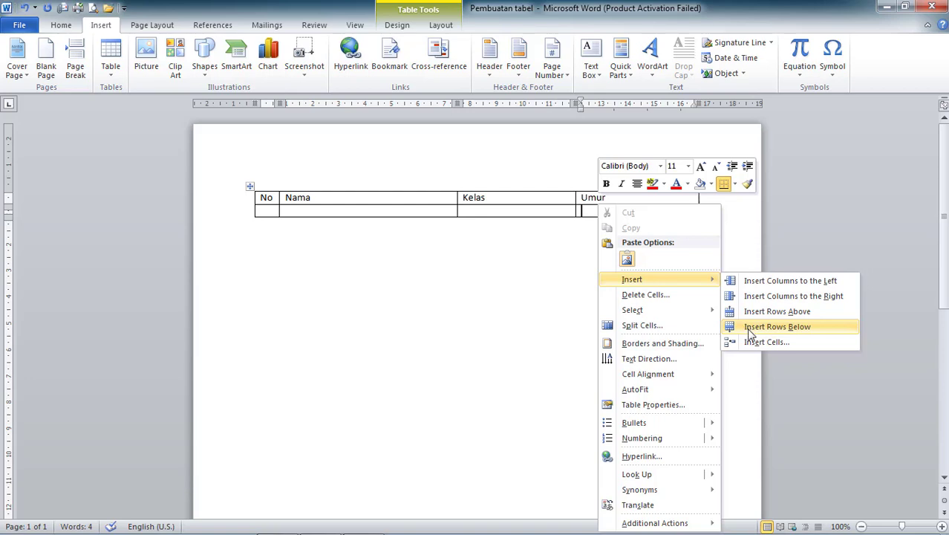
{"action": "left_click", "coordinate": [756, 334]}
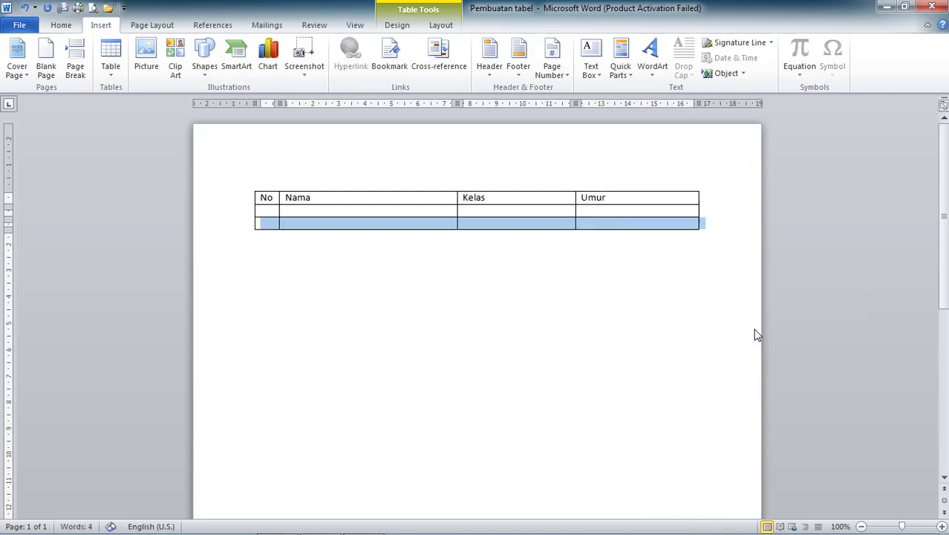
{"action": "left_click", "coordinate": [603, 225]}
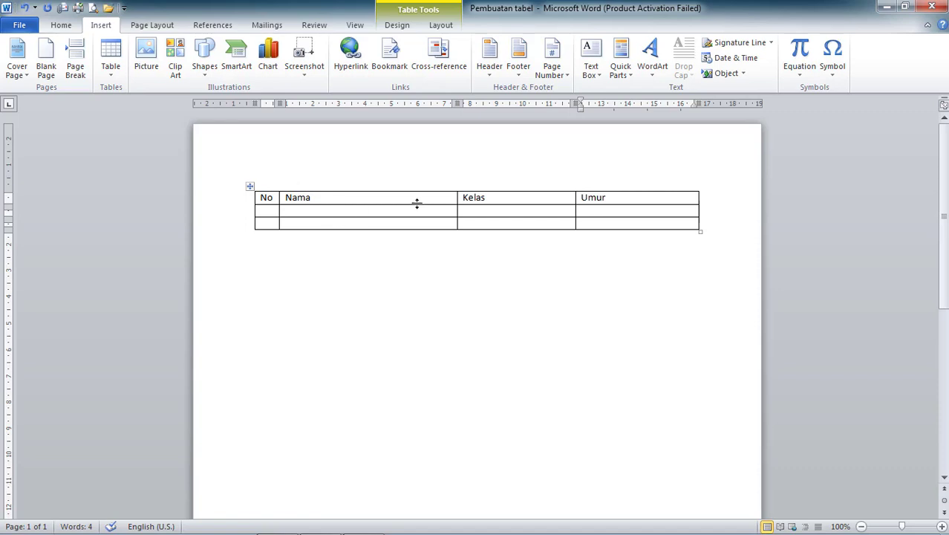
Narrow the Nama column to about 3.25 cm and centre the text of the table's heading row.
{"action": "left_click_drag", "start_coordinate": [457, 202], "coordinate": [363, 202]}
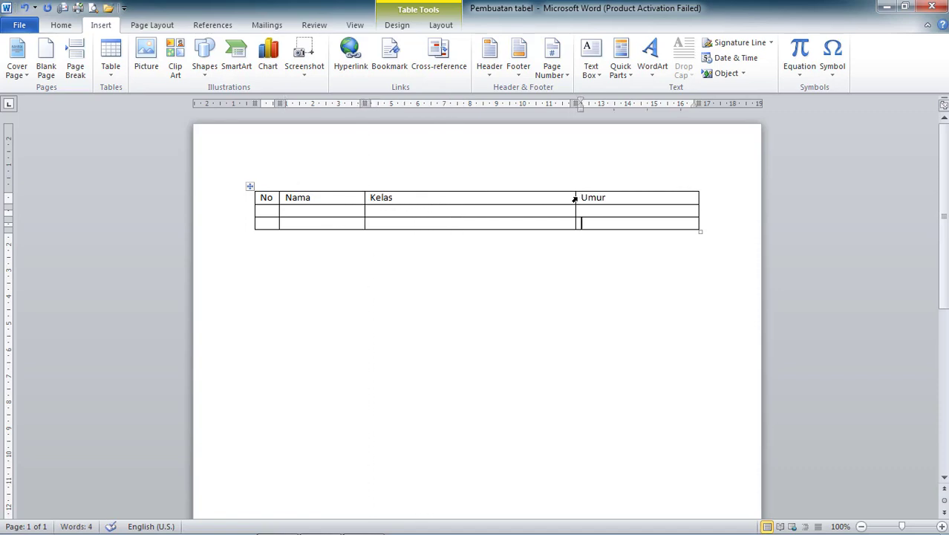
{"action": "left_click_drag", "start_coordinate": [612, 196], "coordinate": [255, 199]}
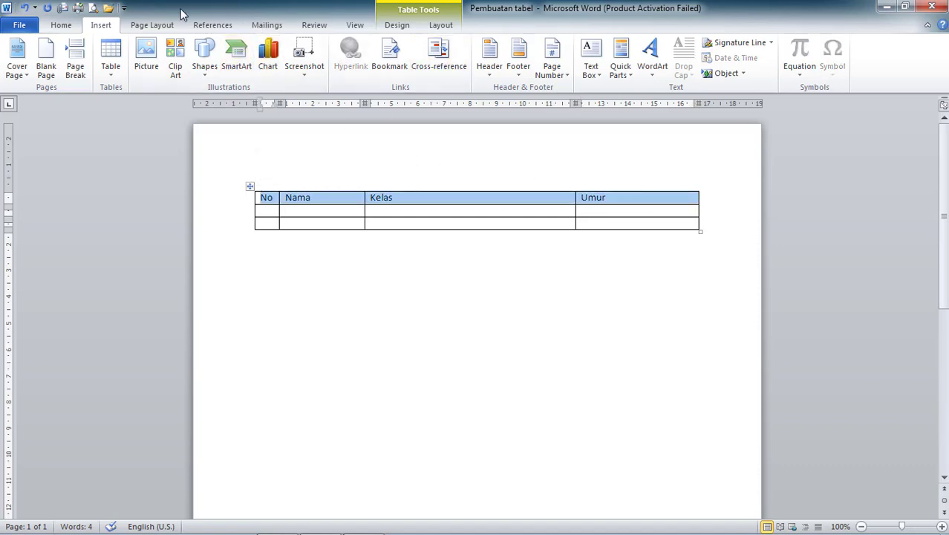
{"action": "left_click", "coordinate": [60, 27]}
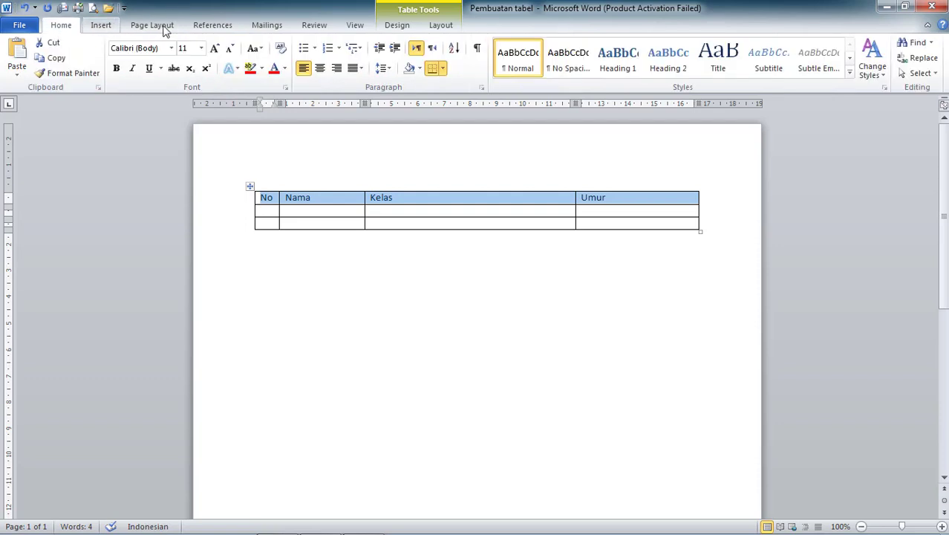
{"action": "left_click", "coordinate": [319, 68]}
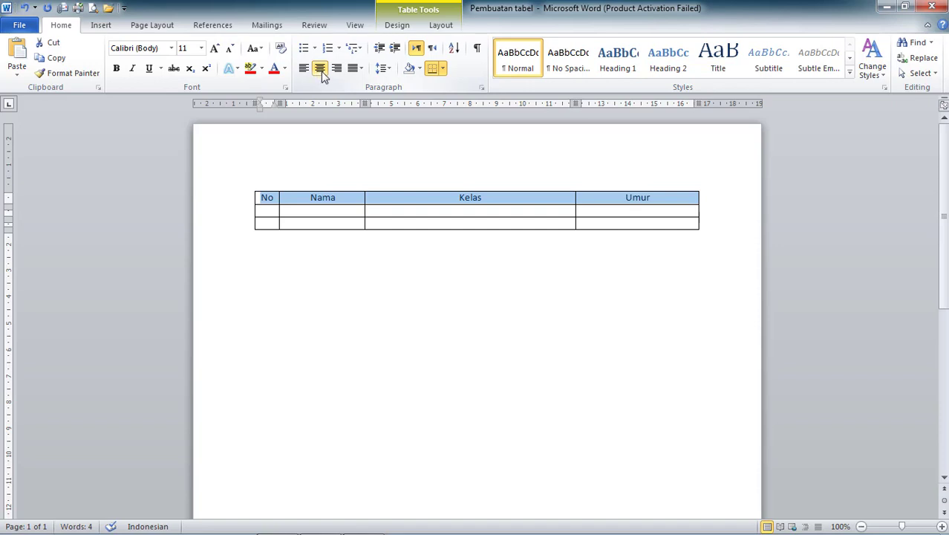
{"action": "left_click", "coordinate": [430, 210]}
{"action": "left_click", "coordinate": [323, 211]}
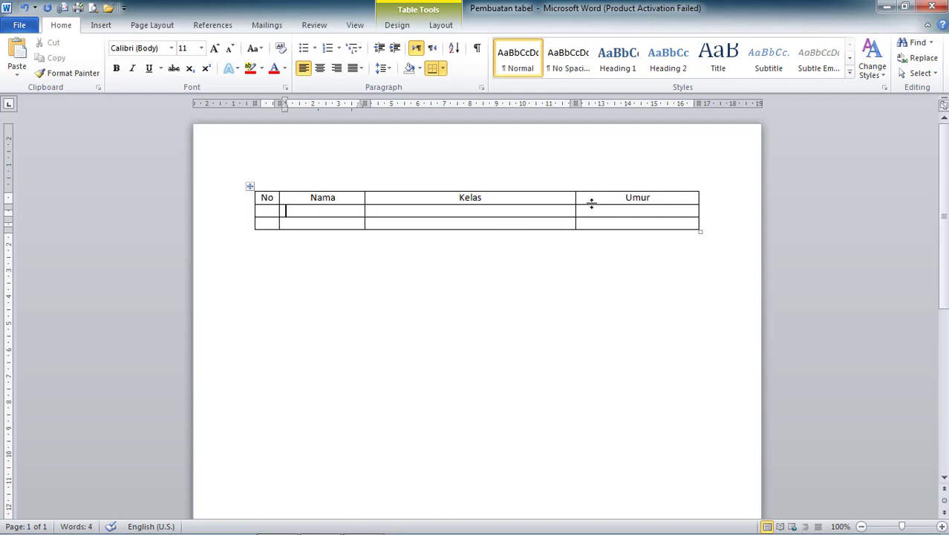
{"action": "left_click", "coordinate": [486, 202]}
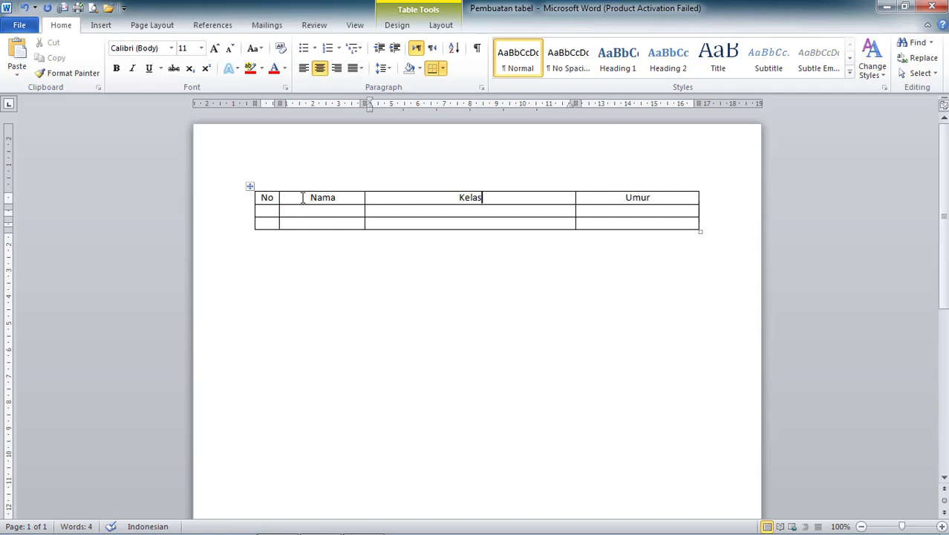
Merge the Nama heading cell with the empty cell below it and centre its text horizontally and vertically.
{"action": "left_click_drag", "start_coordinate": [303, 198], "coordinate": [329, 209]}
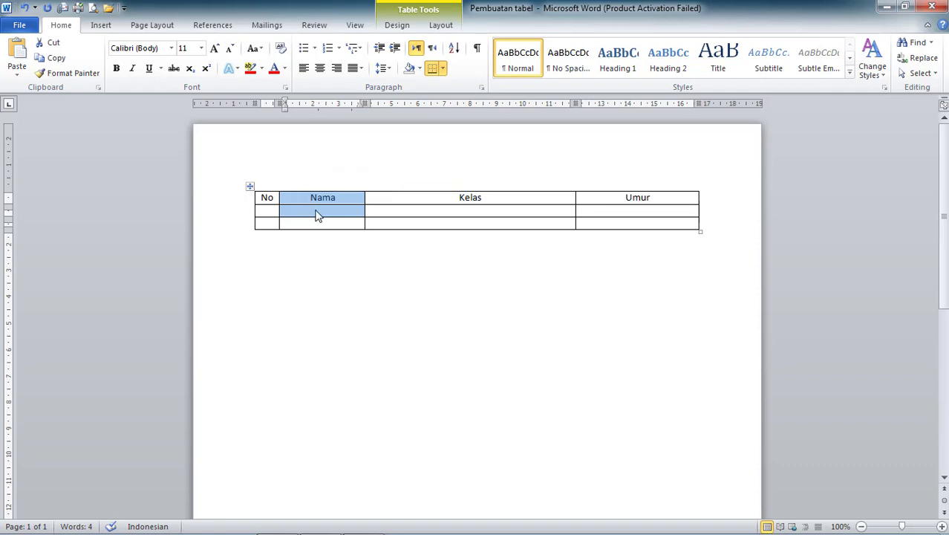
{"action": "left_click", "coordinate": [445, 27]}
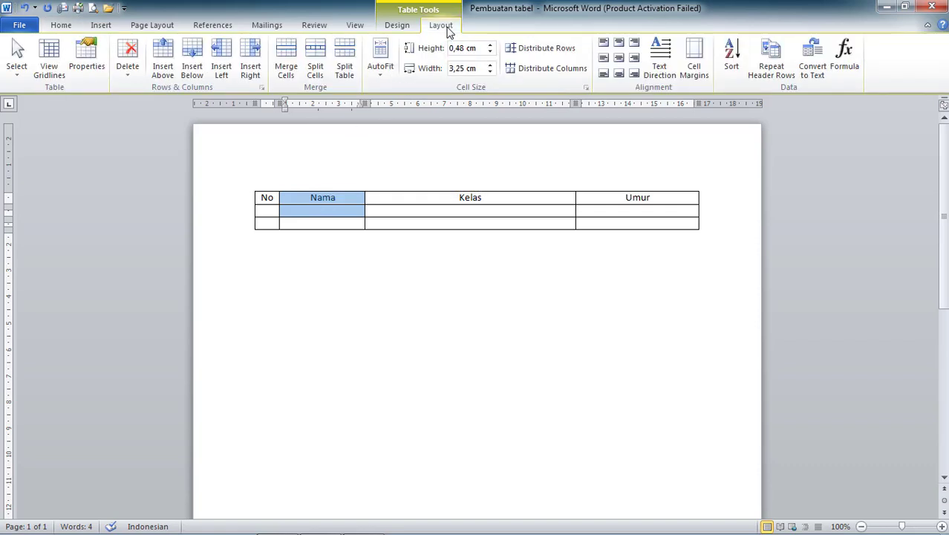
{"action": "left_click", "coordinate": [292, 55]}
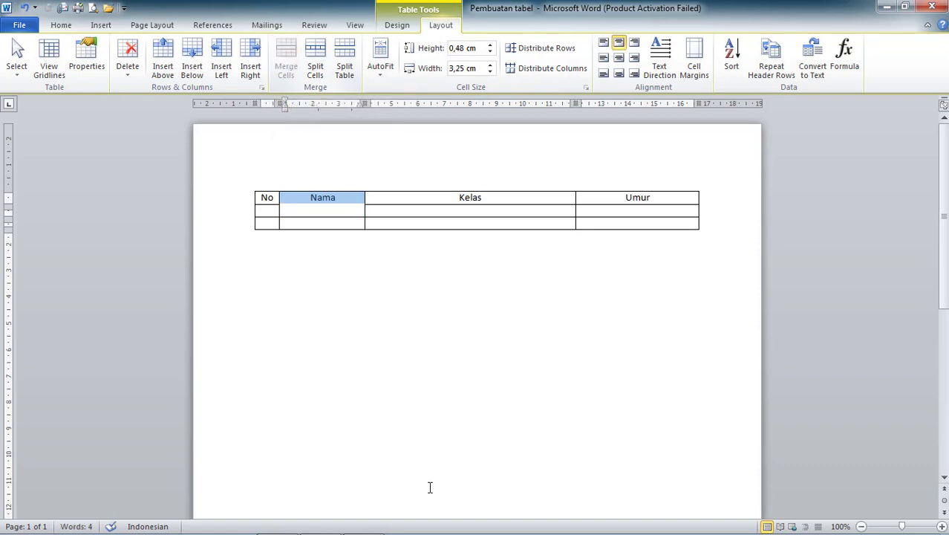
{"action": "left_click", "coordinate": [339, 208]}
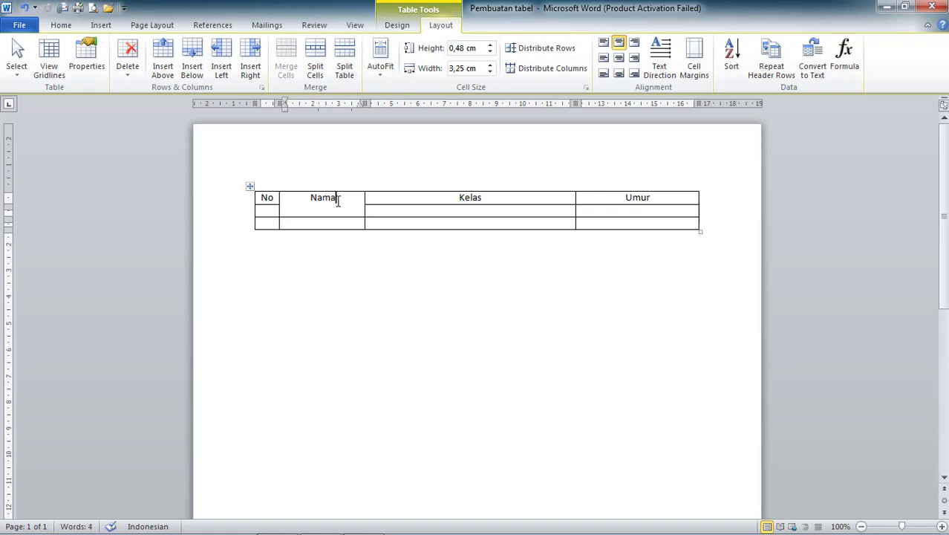
{"action": "left_click_drag", "start_coordinate": [337, 197], "coordinate": [315, 205]}
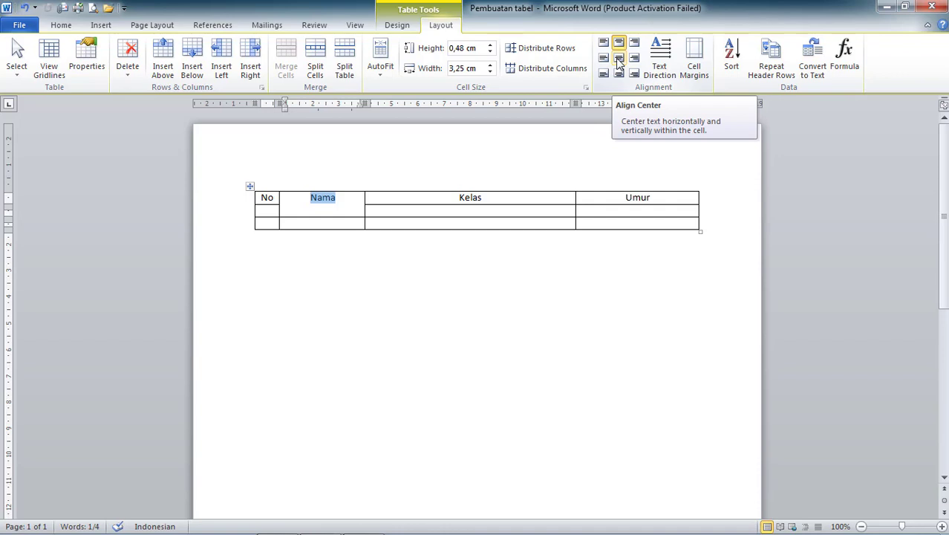
{"action": "left_click", "coordinate": [618, 62]}
{"action": "left_click", "coordinate": [336, 208]}
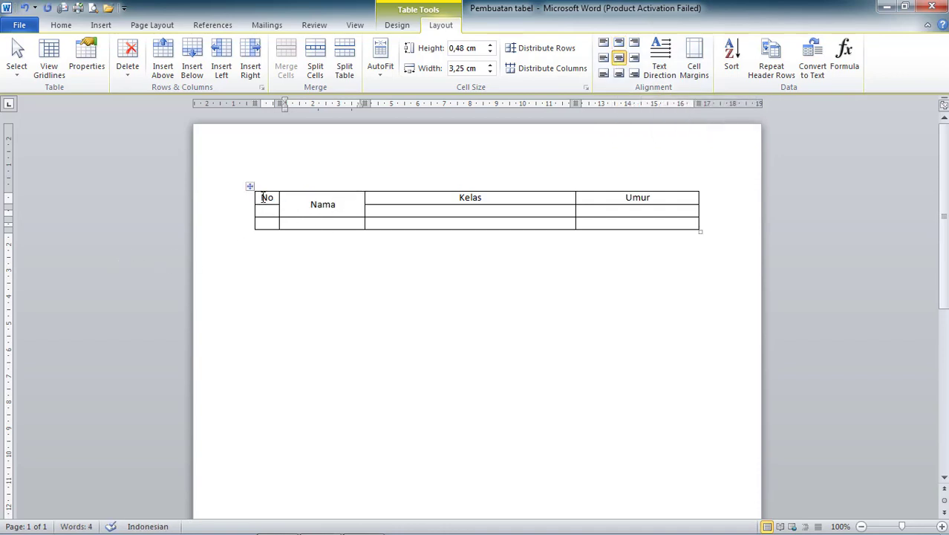
Merge the No heading cell with the empty cell below it and centre its text horizontally and vertically.
{"action": "mouse_move", "coordinate": [261, 197]}
{"action": "left_mouse_down"}
{"action": "mouse_move", "coordinate": [274, 198]}
{"action": "mouse_move", "coordinate": [269, 209]}
{"action": "left_mouse_up"}
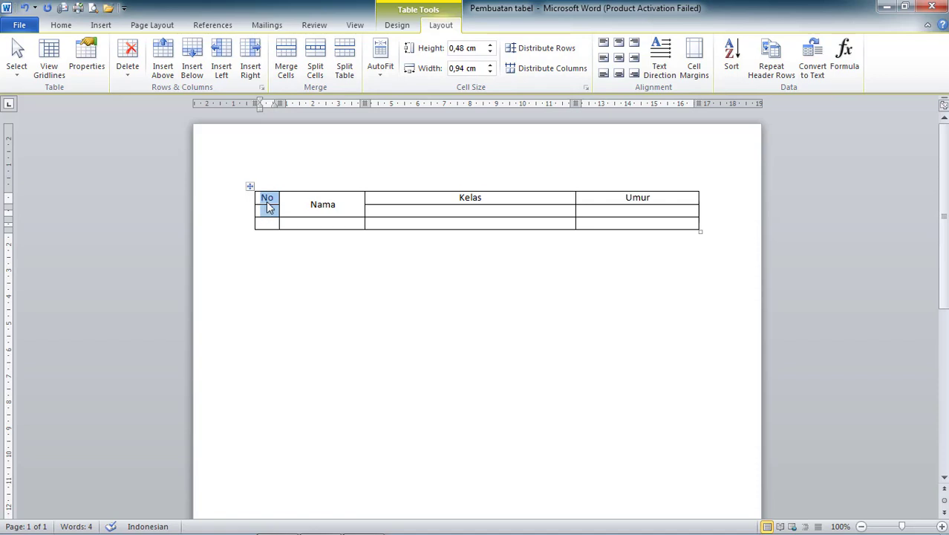
{"action": "left_click", "coordinate": [287, 58]}
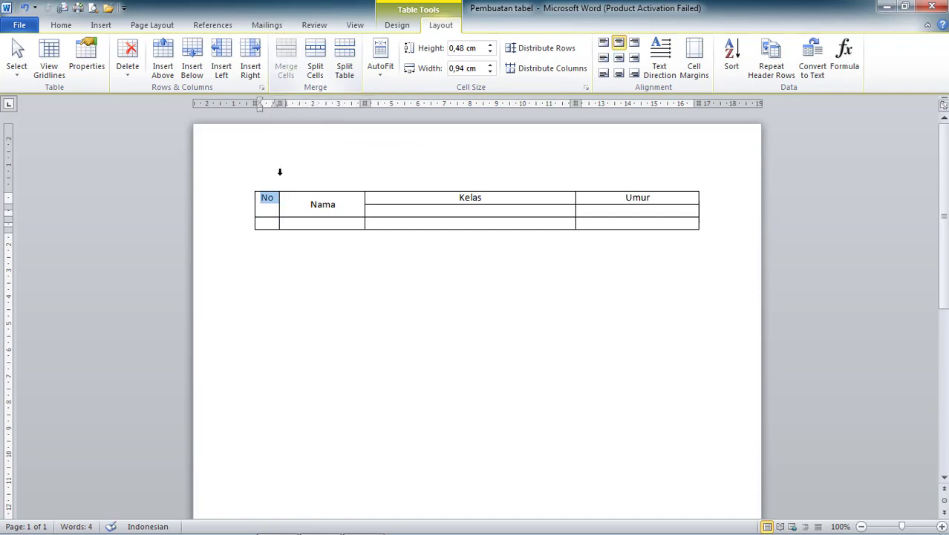
{"action": "left_click_drag", "start_coordinate": [279, 200], "coordinate": [273, 199]}
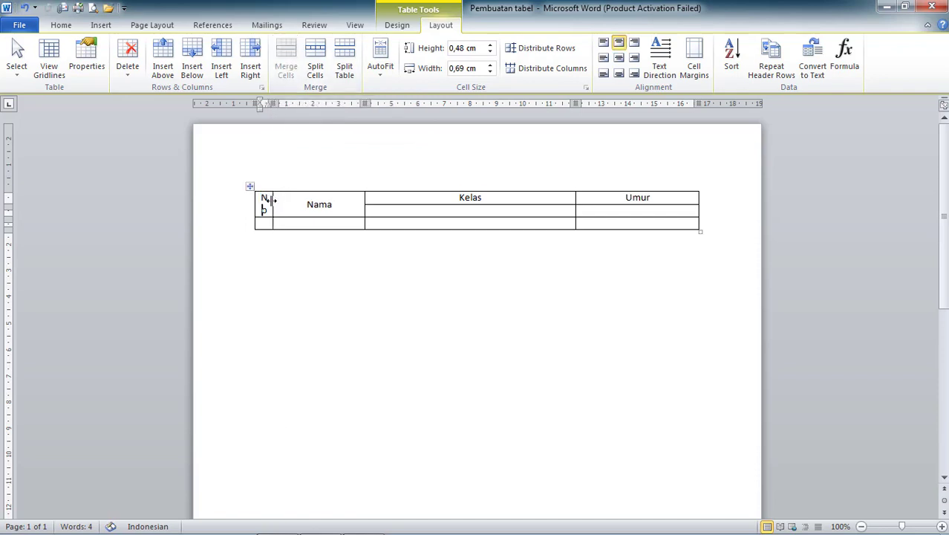
{"action": "key", "text": "ctrl+z"}
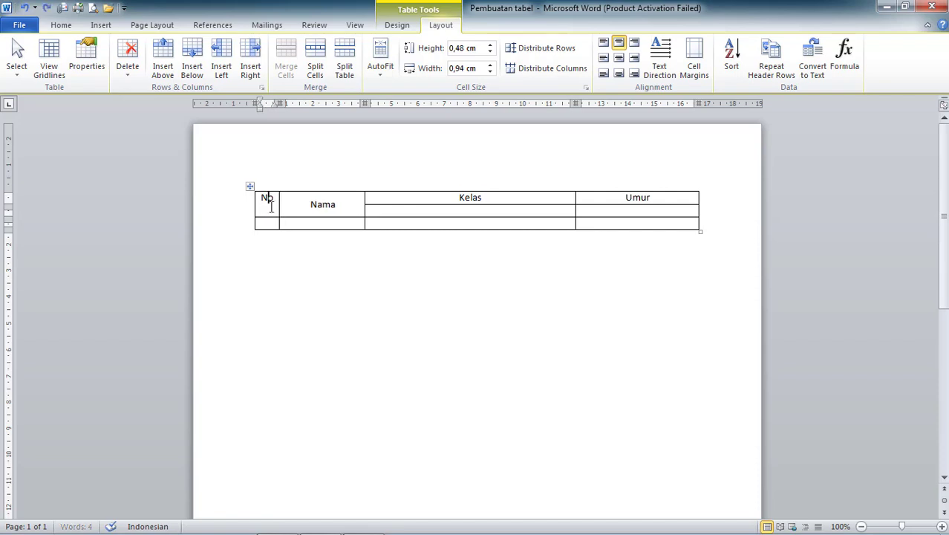
{"action": "left_click_drag", "start_coordinate": [277, 197], "coordinate": [261, 207]}
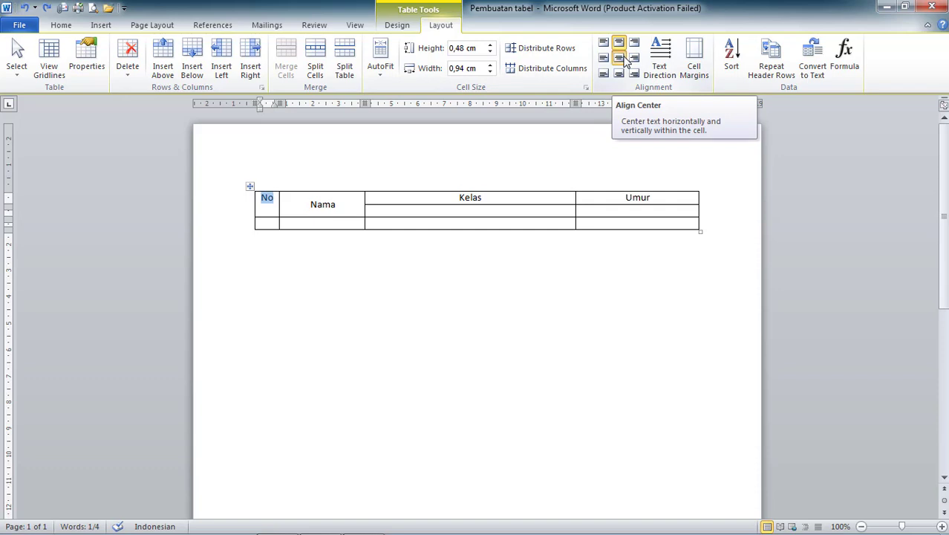
{"action": "left_click", "coordinate": [625, 59]}
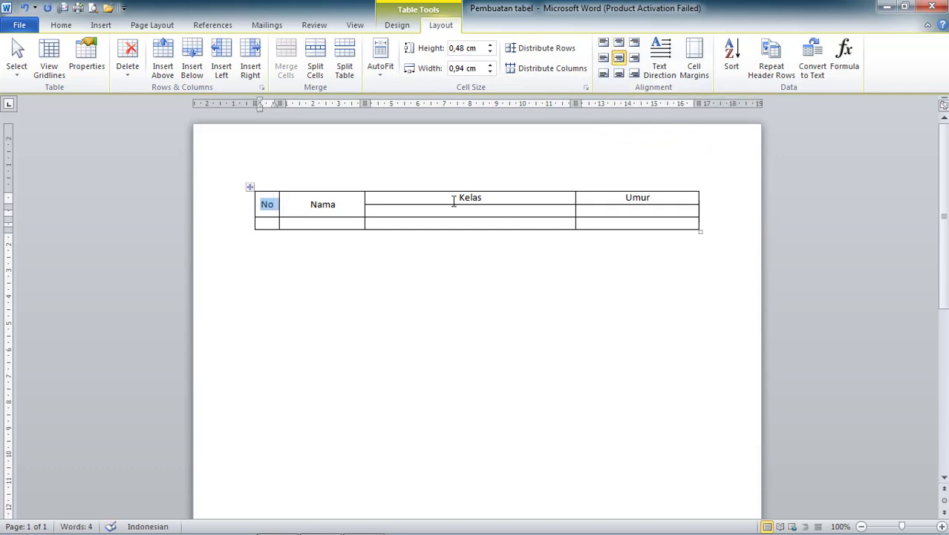
Merge the Kelas and Umur heading cells each with the cell below and centre their text in both directions.
{"action": "left_click_drag", "start_coordinate": [454, 202], "coordinate": [495, 212]}
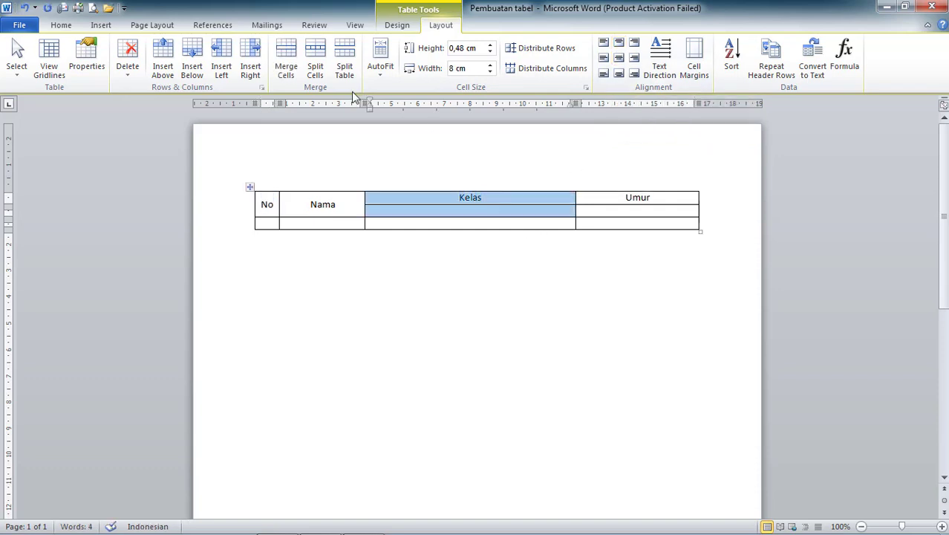
{"action": "left_click", "coordinate": [287, 63]}
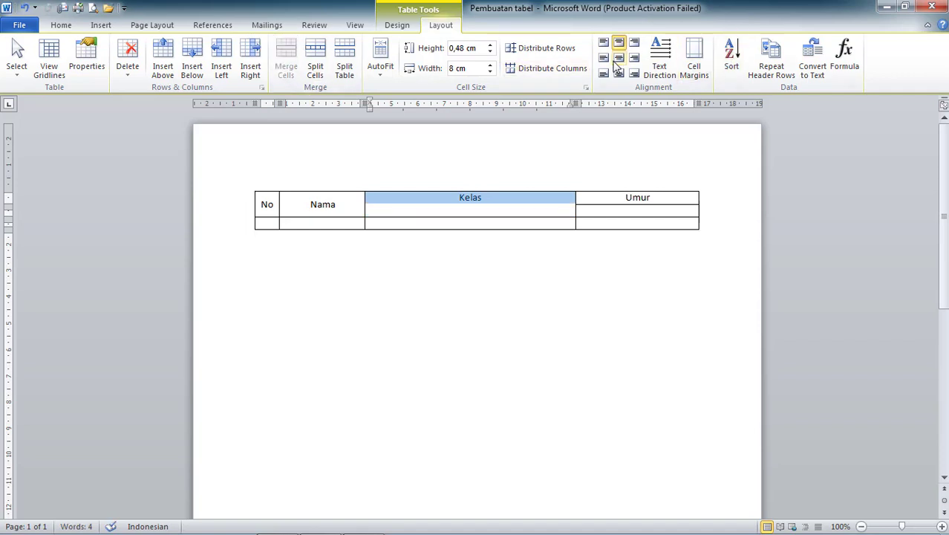
{"action": "left_click", "coordinate": [619, 59]}
{"action": "left_click", "coordinate": [649, 212]}
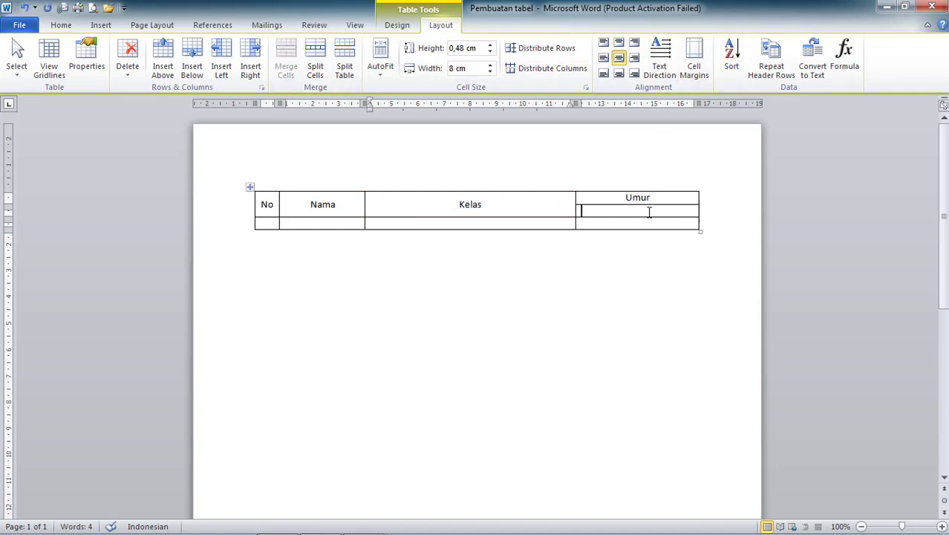
{"action": "left_click_drag", "start_coordinate": [649, 212], "coordinate": [639, 198]}
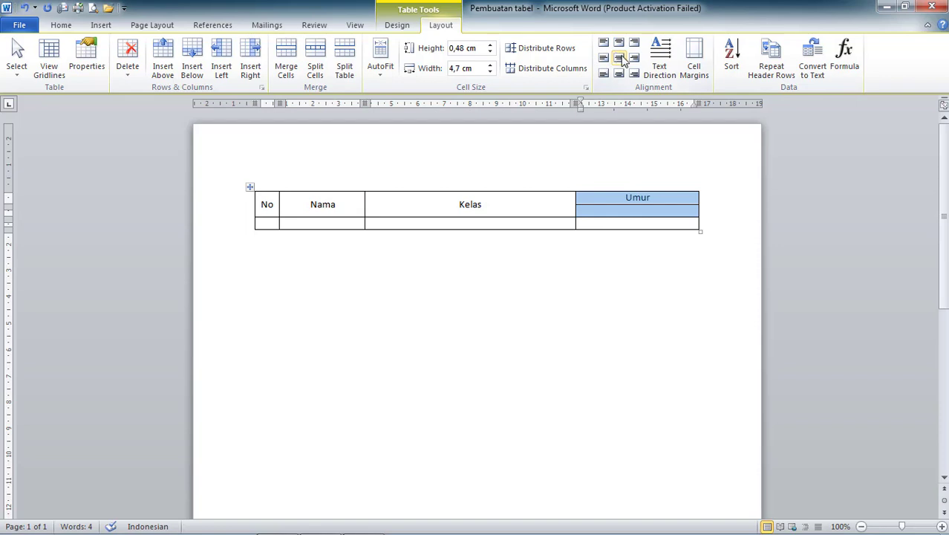
{"action": "left_click", "coordinate": [291, 58]}
{"action": "left_click", "coordinate": [619, 58]}
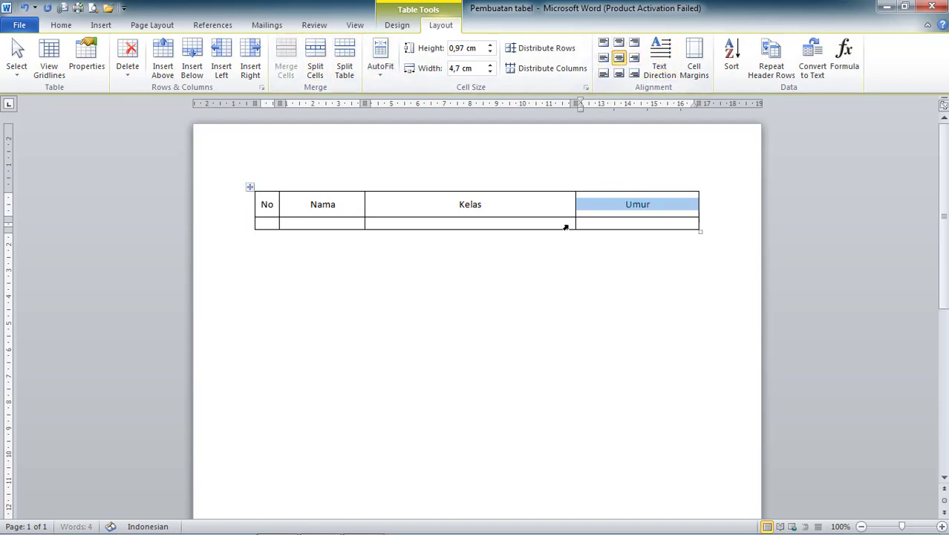
Insert a new row below the table's last row, starting from its Umur cell.
{"action": "left_click", "coordinate": [307, 221]}
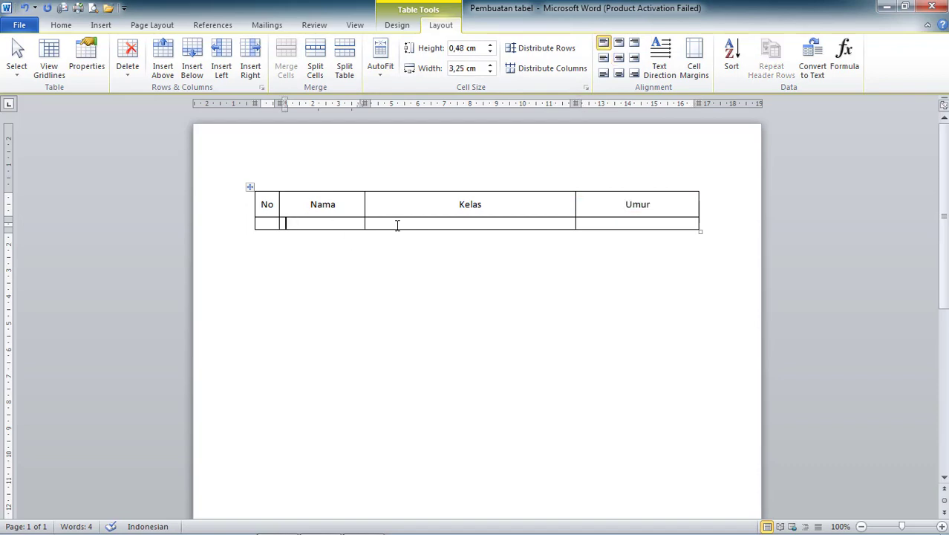
{"action": "left_click", "coordinate": [623, 219]}
{"action": "right_click", "coordinate": [622, 220]}
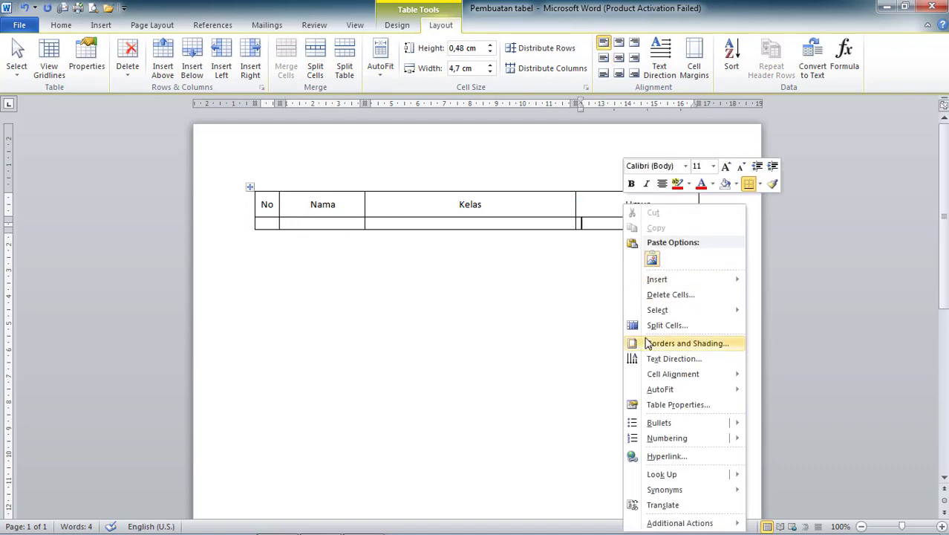
{"action": "mouse_move", "coordinate": [726, 280]}
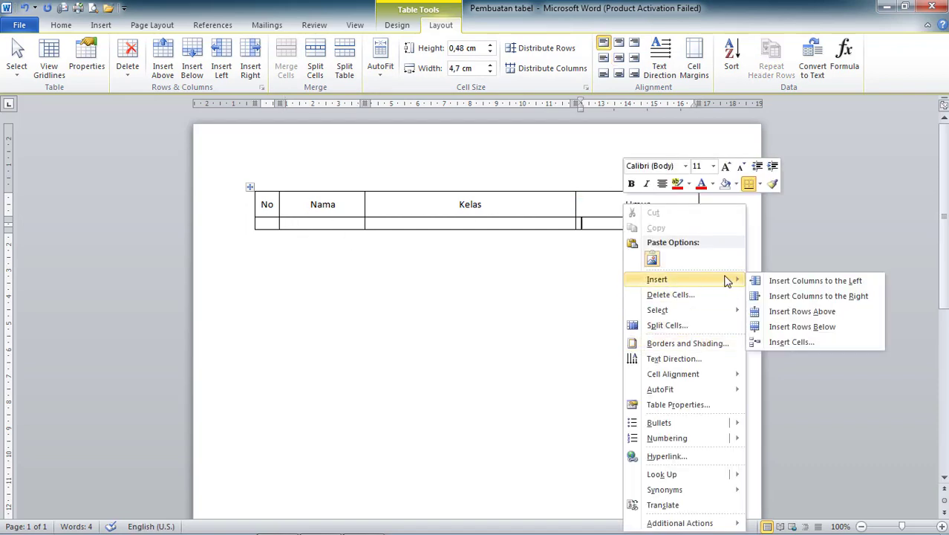
{"action": "left_click", "coordinate": [789, 327]}
Number the two rows below the headings 1 and 2 in the No column.
{"action": "left_click", "coordinate": [266, 222]}
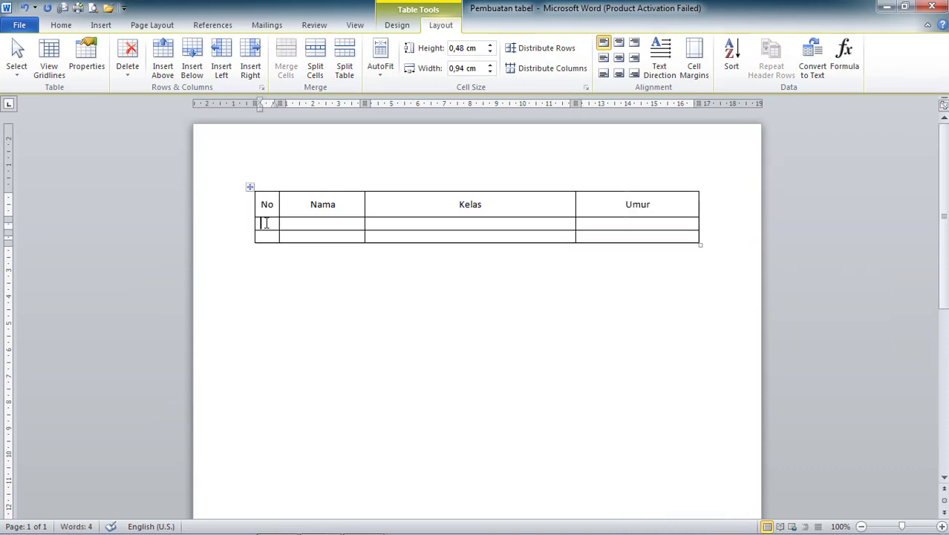
{"action": "type", "text": "1"}
{"action": "left_click", "coordinate": [264, 236]}
{"action": "type", "text": "2"}
{"action": "left_click", "coordinate": [297, 223]}
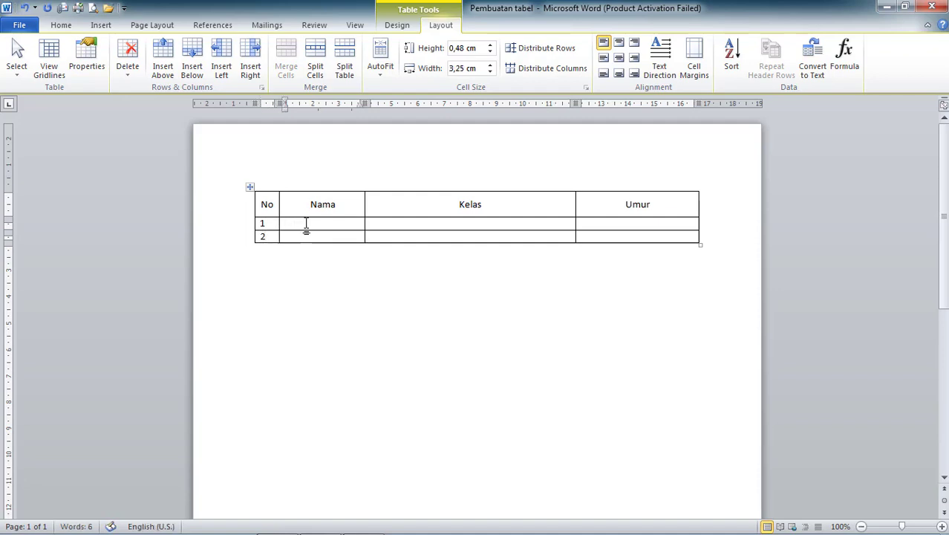
Review the Delete Cells options for the Umur cell in row 1, and close the dialog without deleting anything.
{"action": "left_click", "coordinate": [941, 526]}
{"action": "left_click", "coordinate": [942, 526]}
{"action": "left_click", "coordinate": [942, 526]}
{"action": "left_click", "coordinate": [942, 525]}
{"action": "left_click", "coordinate": [942, 525]}
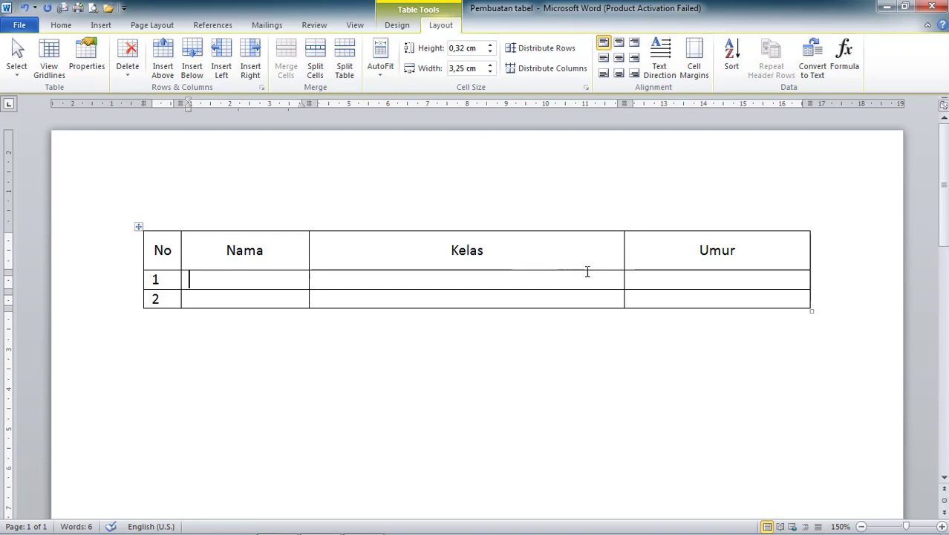
{"action": "left_click", "coordinate": [688, 278]}
{"action": "right_click", "coordinate": [689, 278]}
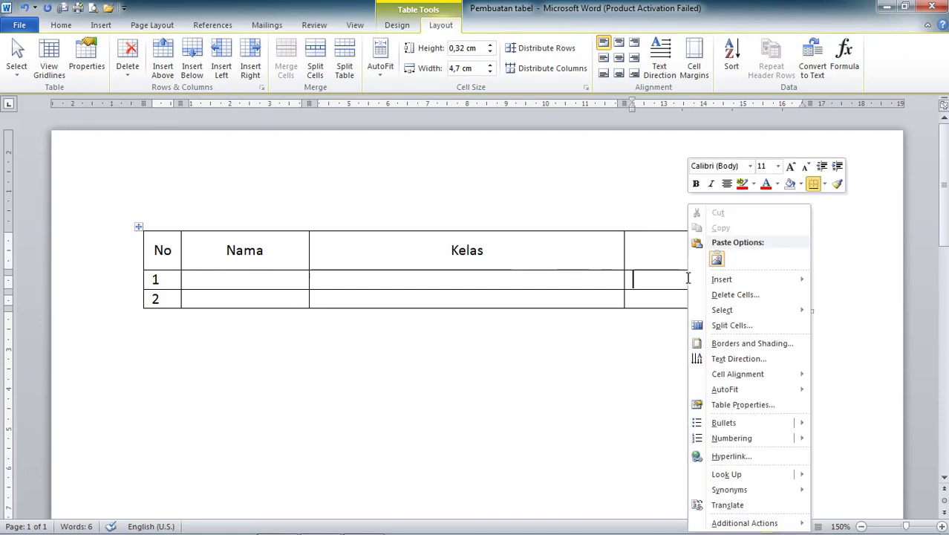
{"action": "left_click", "coordinate": [749, 295]}
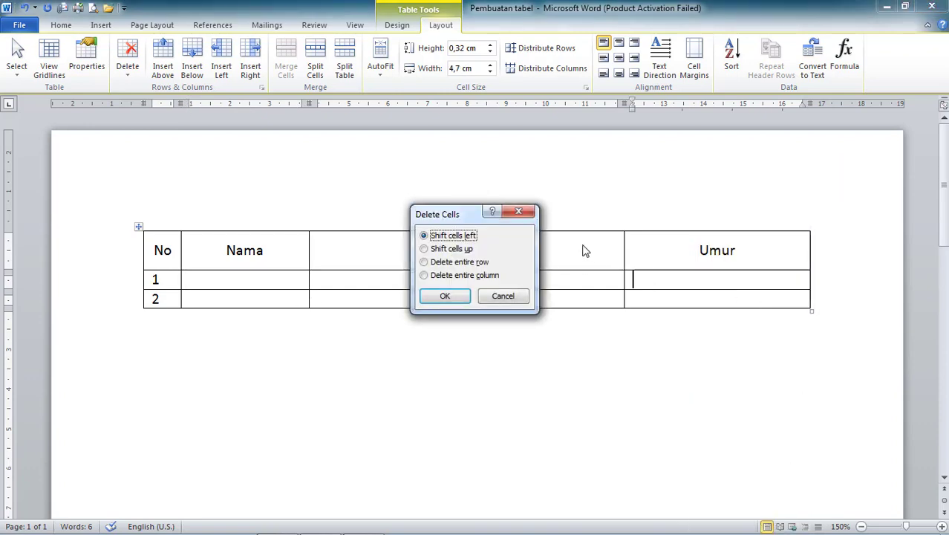
{"action": "left_click_drag", "start_coordinate": [448, 234], "coordinate": [450, 257]}
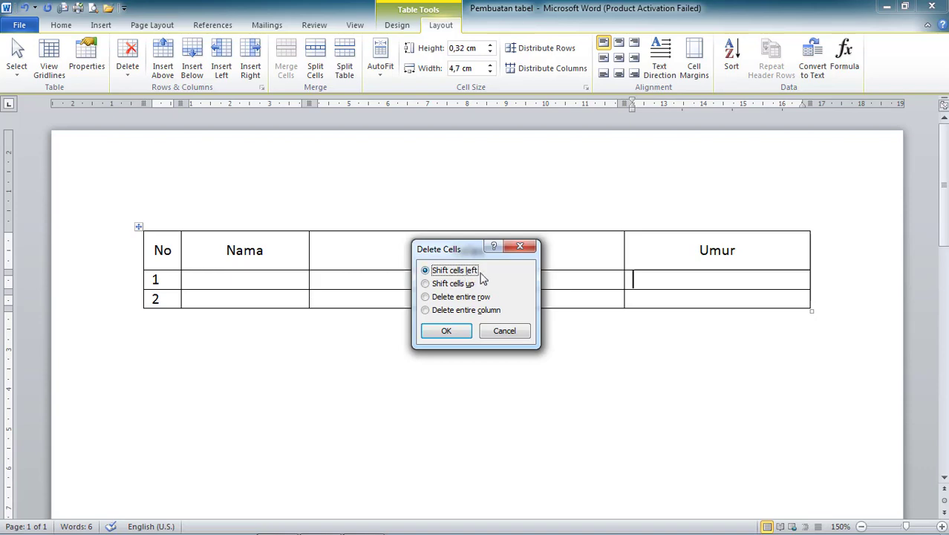
{"action": "left_click", "coordinate": [642, 129]}
{"action": "left_click", "coordinate": [527, 251]}
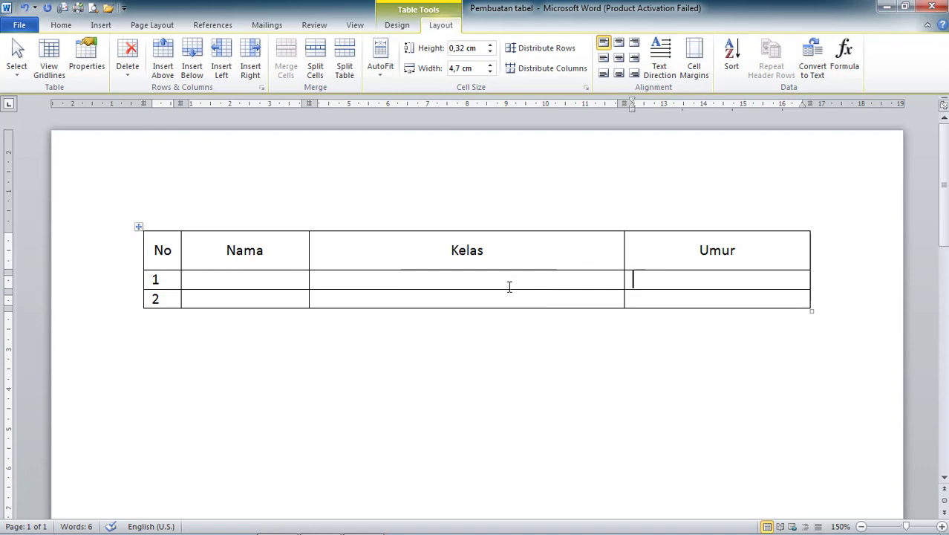
Delete the Umur cell in row 1 with the Shift cells left option, and undo the deletion.
{"action": "right_click", "coordinate": [665, 280]}
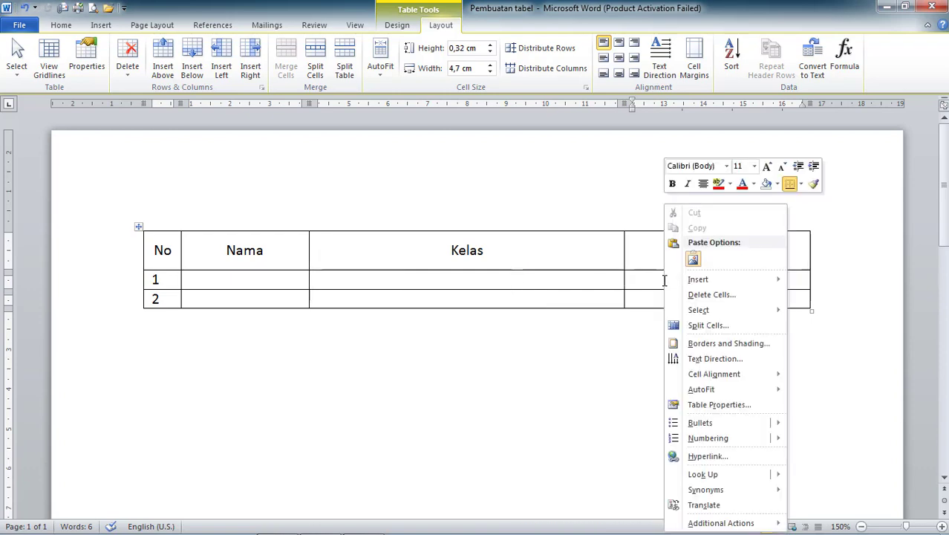
{"action": "left_click", "coordinate": [699, 298]}
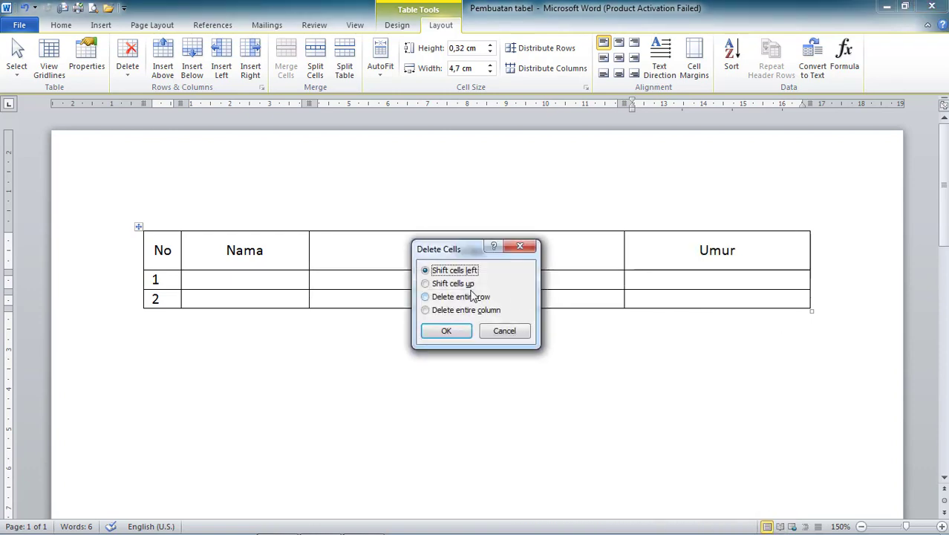
{"action": "left_click", "coordinate": [465, 330]}
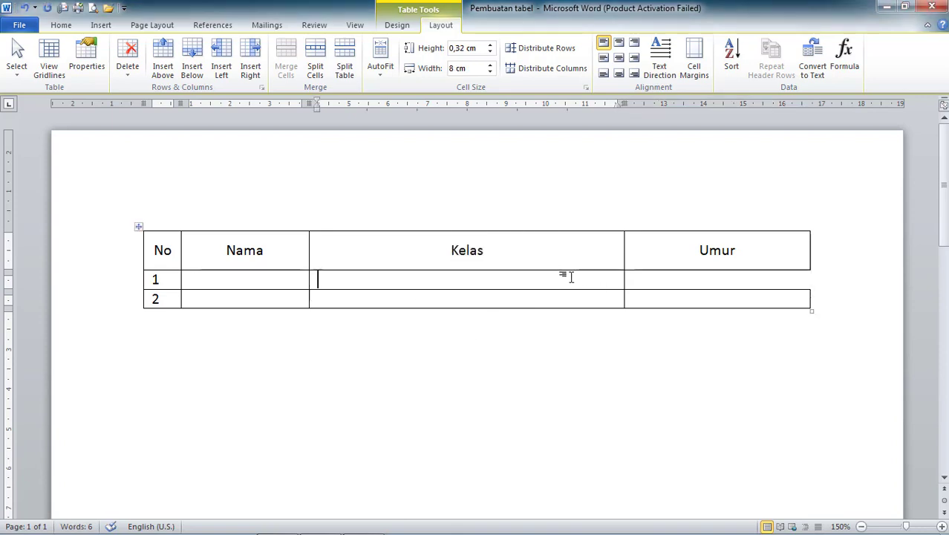
{"action": "left_click", "coordinate": [702, 279]}
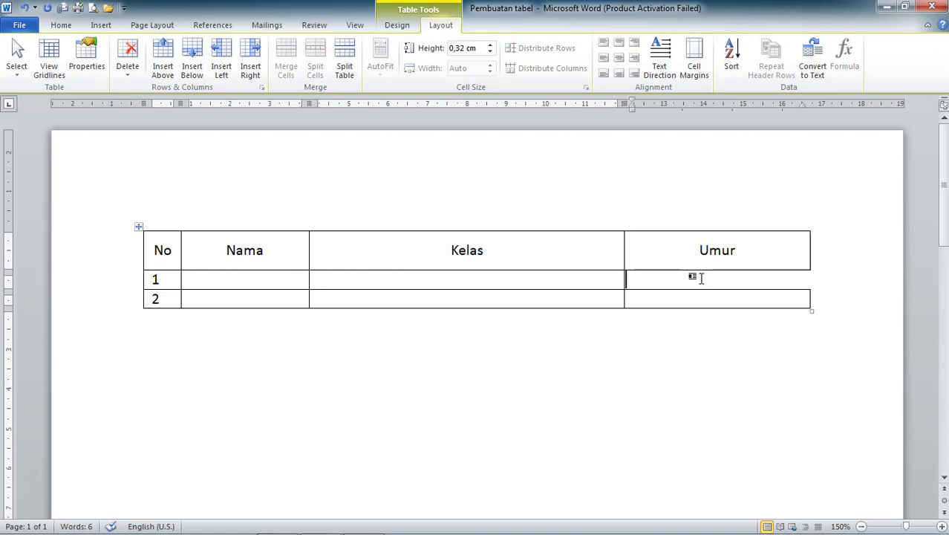
{"action": "left_click", "coordinate": [635, 288]}
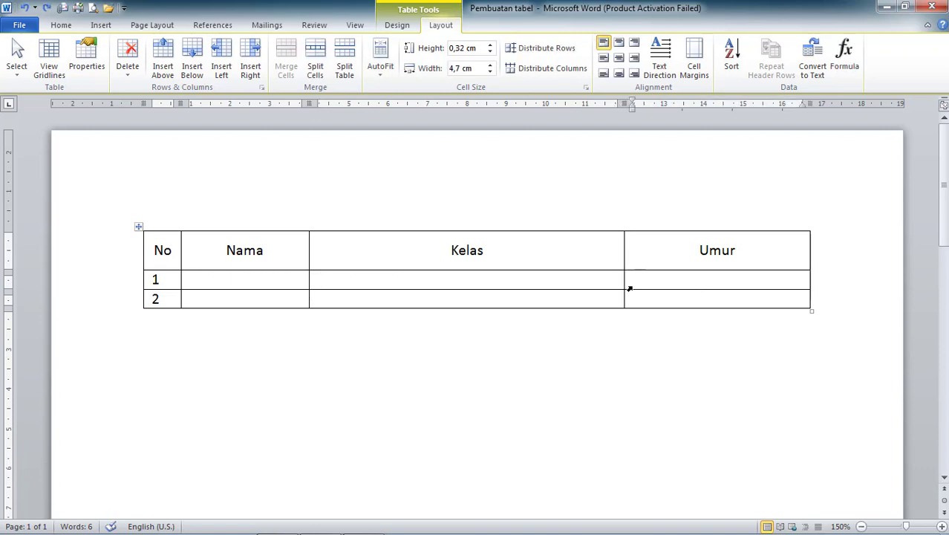
{"action": "left_click", "coordinate": [565, 285]}
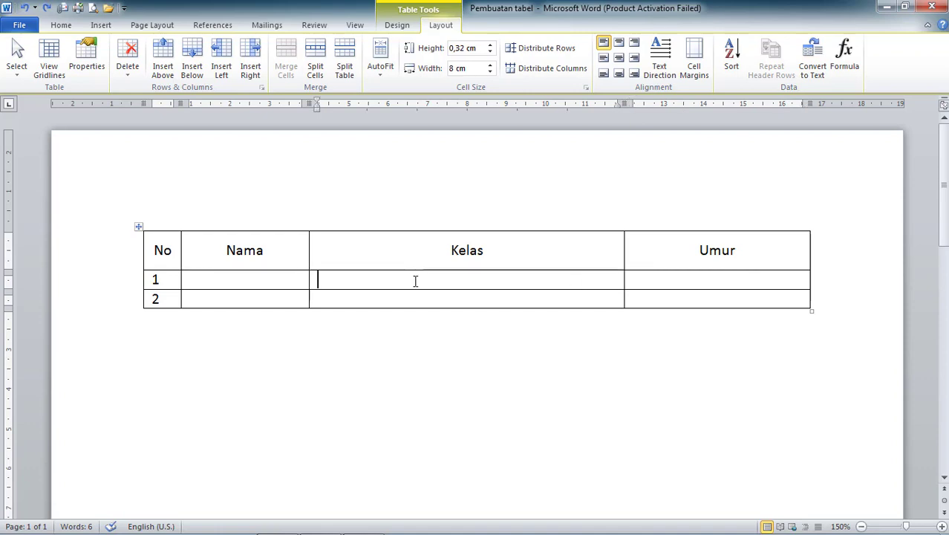
{"action": "left_click", "coordinate": [756, 282]}
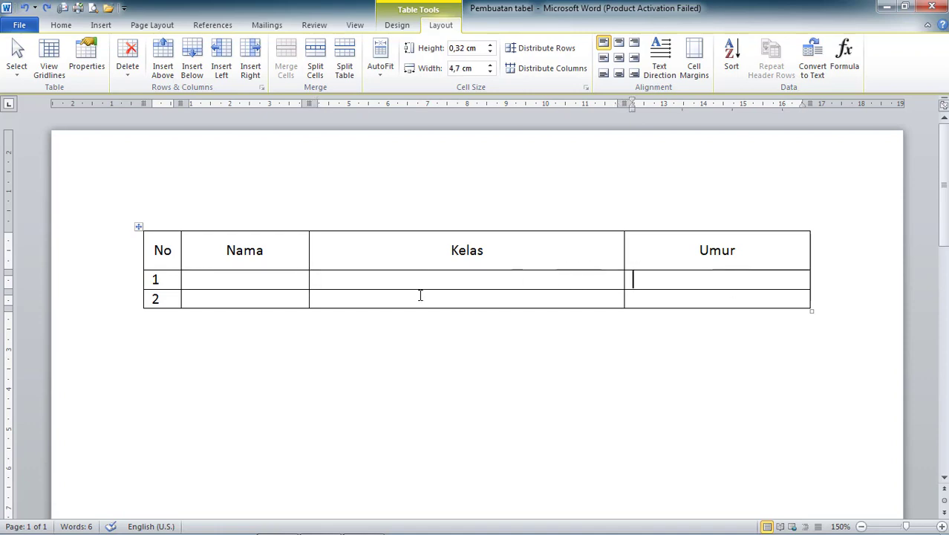
Delete the Kelas cell in row 1 with the Shift cells left option, and undo the deletion.
{"action": "left_click", "coordinate": [426, 281]}
{"action": "right_click", "coordinate": [427, 281]}
{"action": "left_click", "coordinate": [461, 295]}
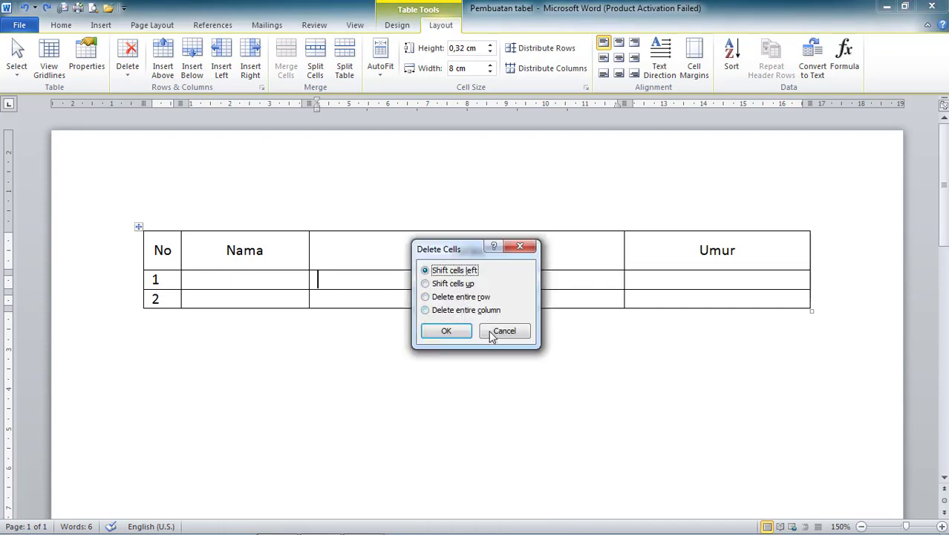
{"action": "left_click", "coordinate": [446, 330]}
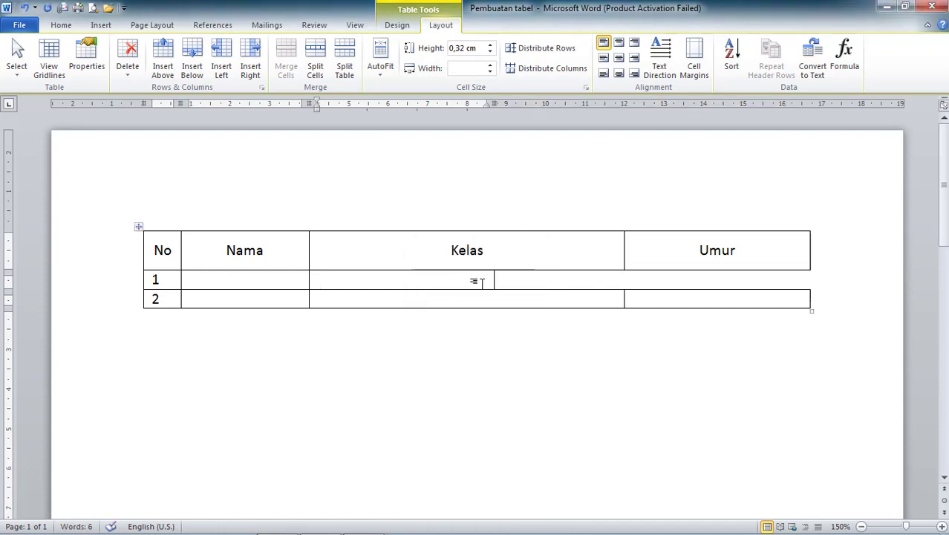
{"action": "key", "text": "ctrl+z"}
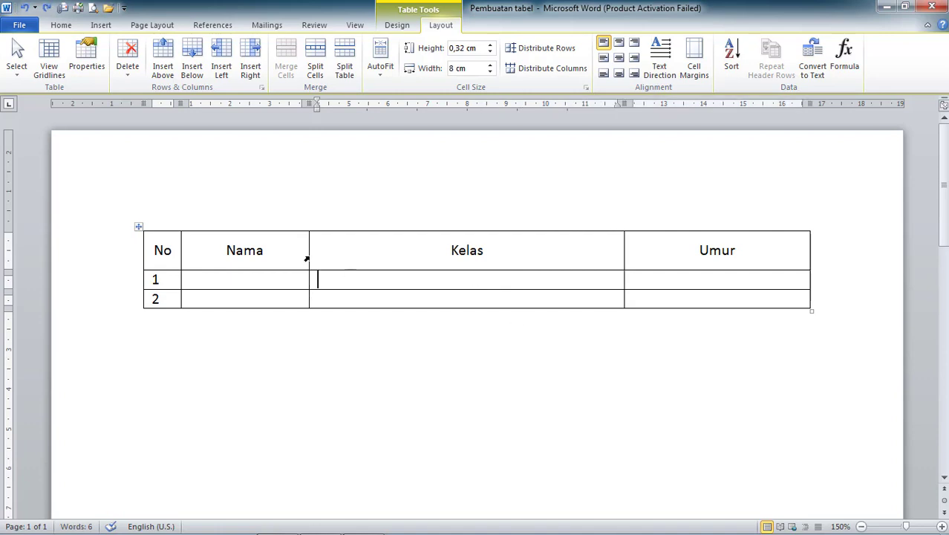
Fill in row 1 with the person's name under Nama, X under Kelas and 20 under Umur.
{"action": "left_click", "coordinate": [256, 341]}
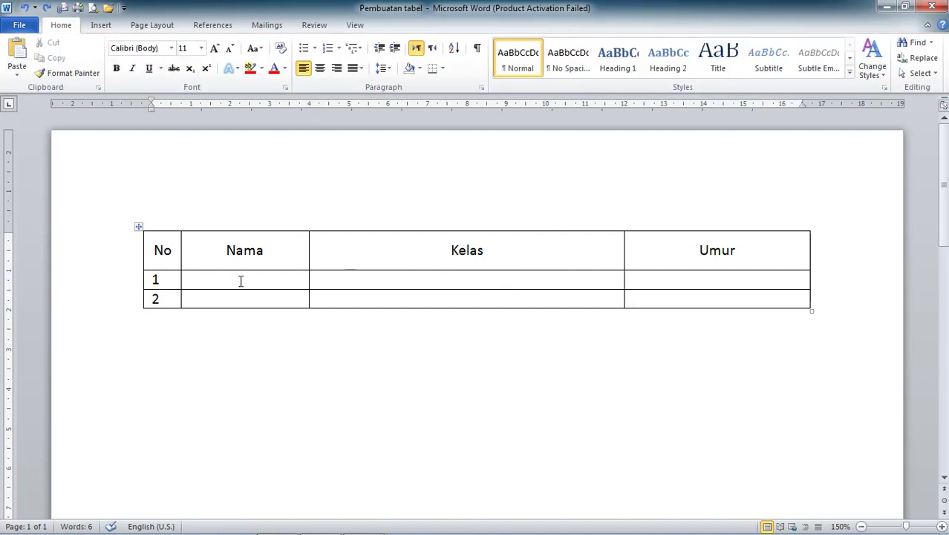
{"action": "type", "text": "A"}
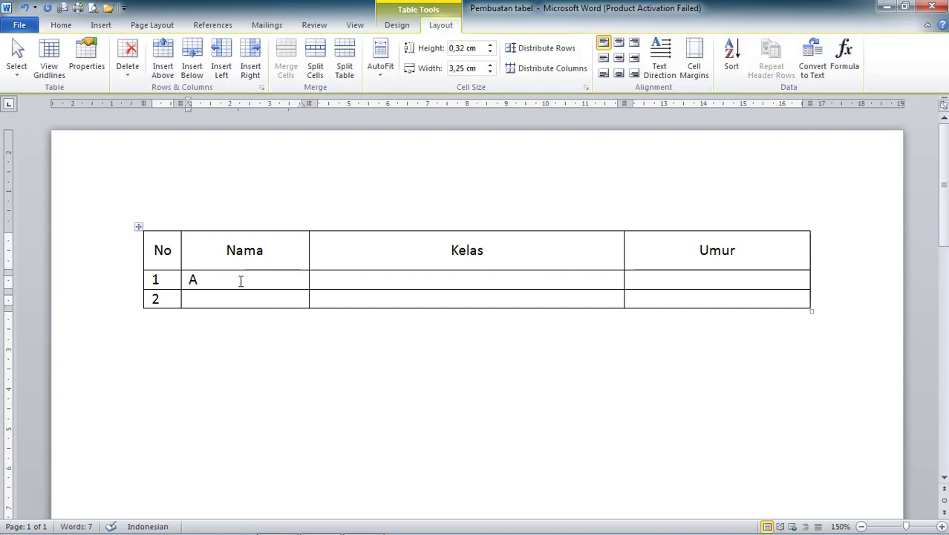
{"action": "key", "text": "BackSpace"}
{"action": "type", "text": "Rahmadani"}
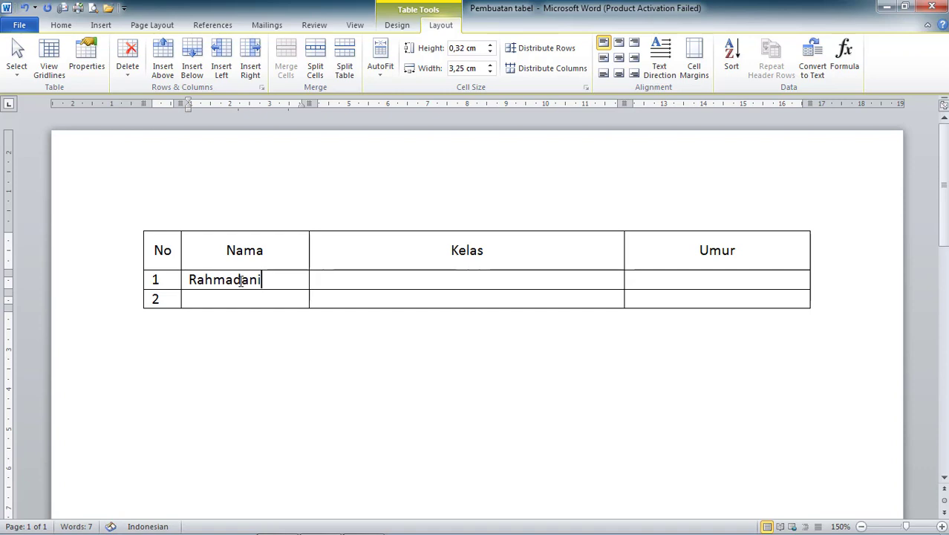
{"action": "key", "text": "Tab"}
{"action": "type", "text": "X"}
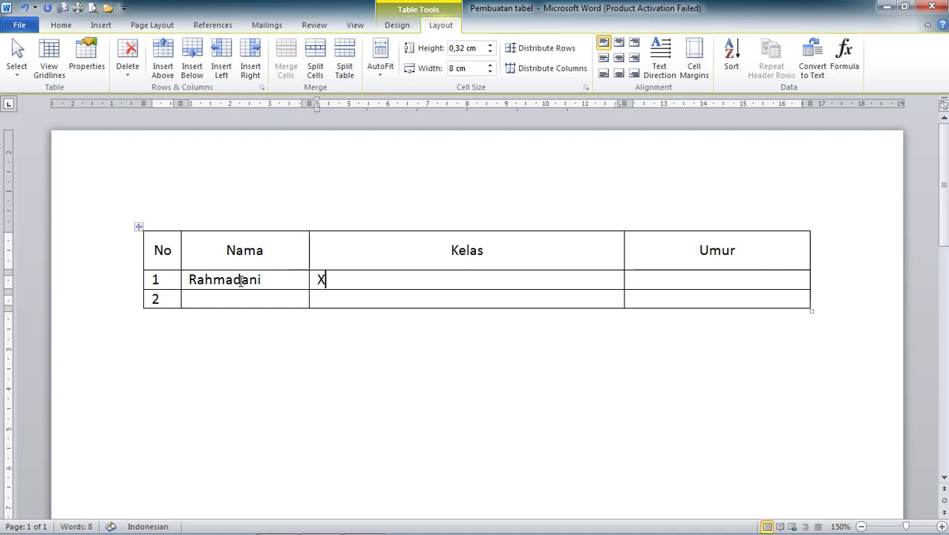
{"action": "key", "text": "Tab"}
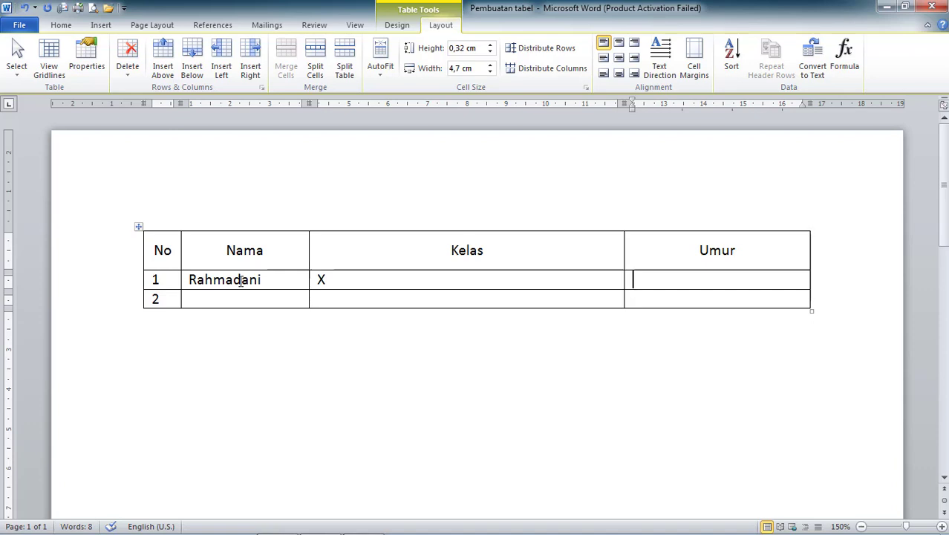
{"action": "type", "text": "20"}
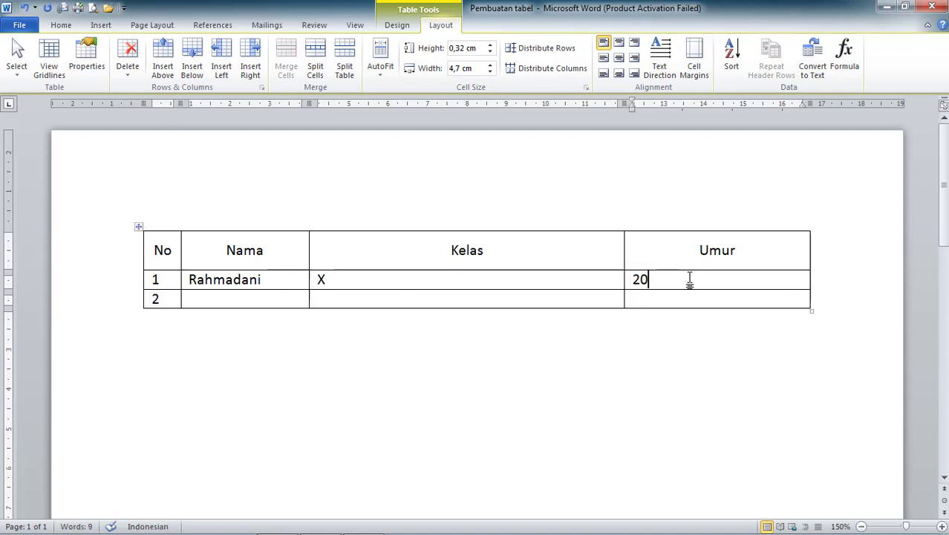
Delete the Kelas cell containing X in row 1, shifting the remaining cells left.
{"action": "left_click_drag", "start_coordinate": [688, 282], "coordinate": [236, 275]}
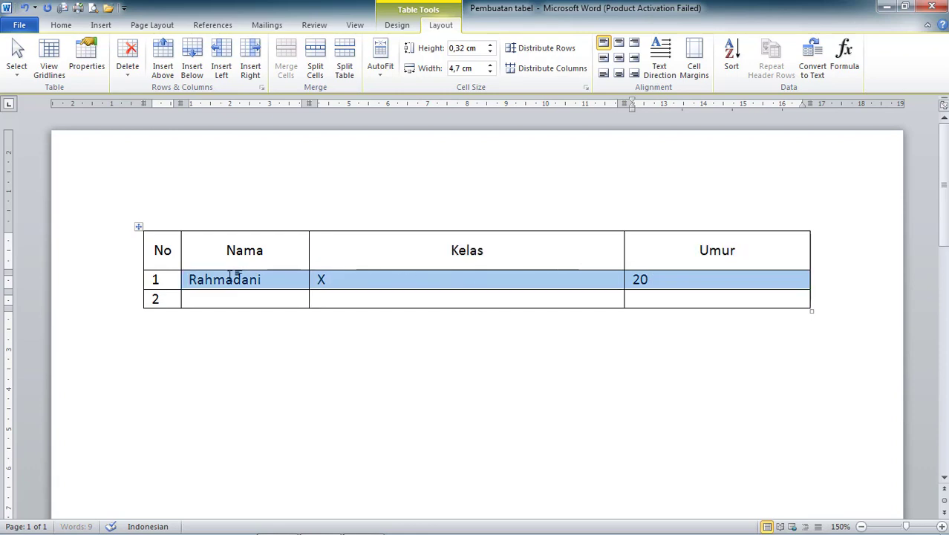
{"action": "left_click", "coordinate": [345, 285]}
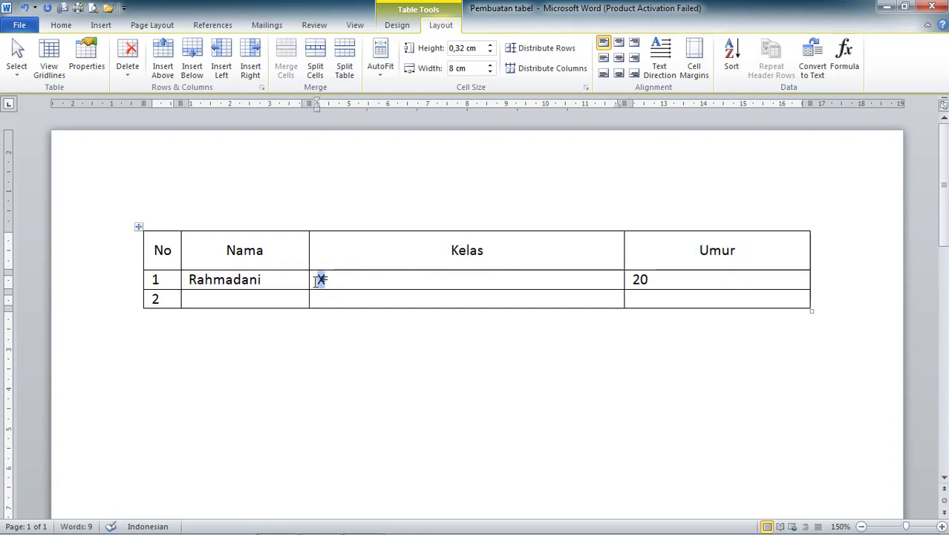
{"action": "double_click", "coordinate": [321, 279]}
{"action": "right_click", "coordinate": [321, 283]}
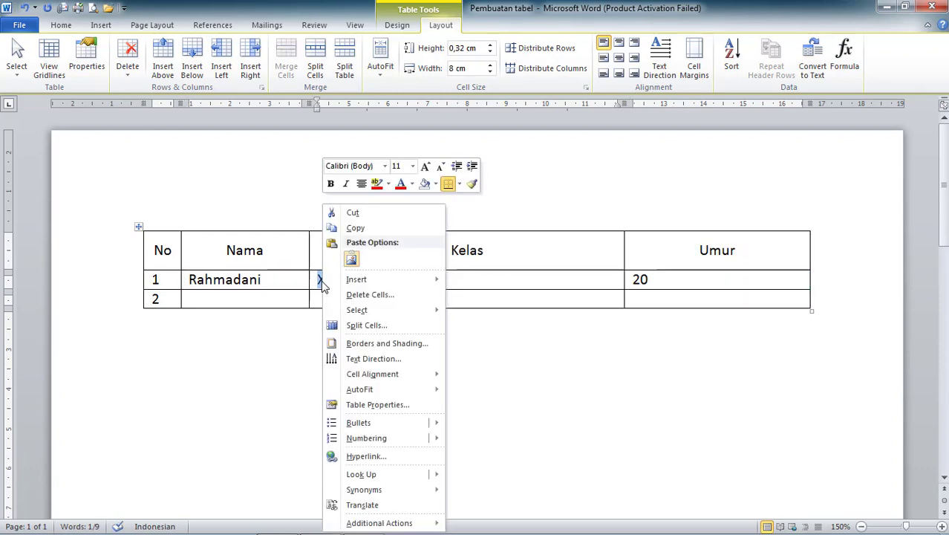
{"action": "left_click", "coordinate": [378, 296]}
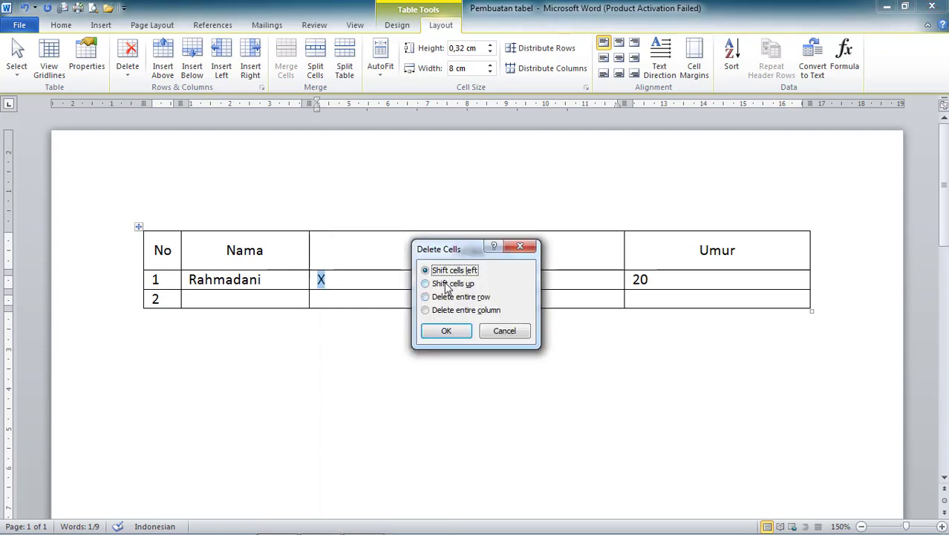
{"action": "left_click", "coordinate": [447, 331]}
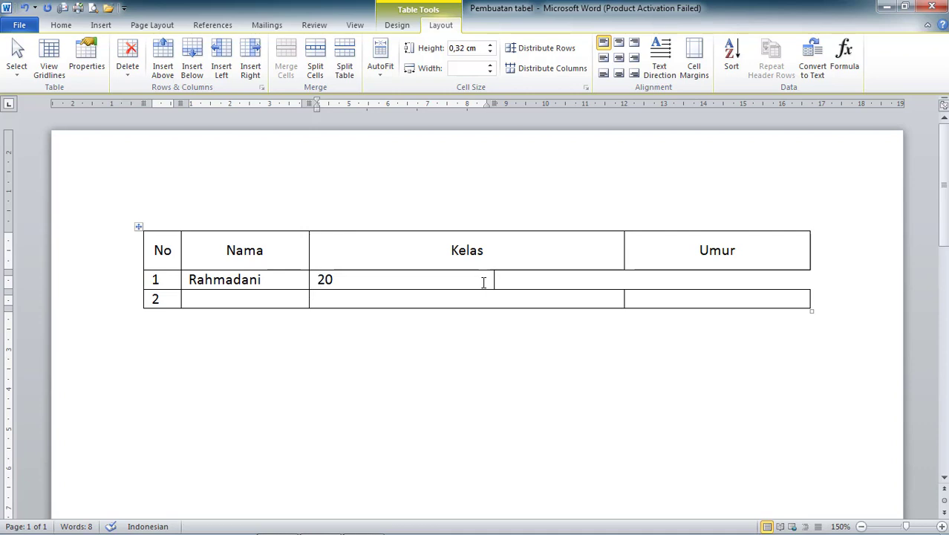
{"action": "left_click", "coordinate": [713, 279]}
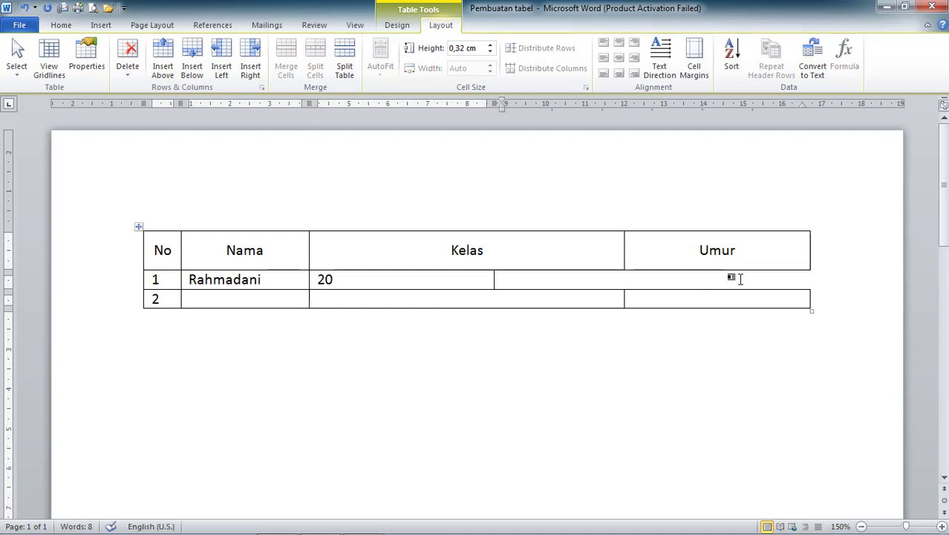